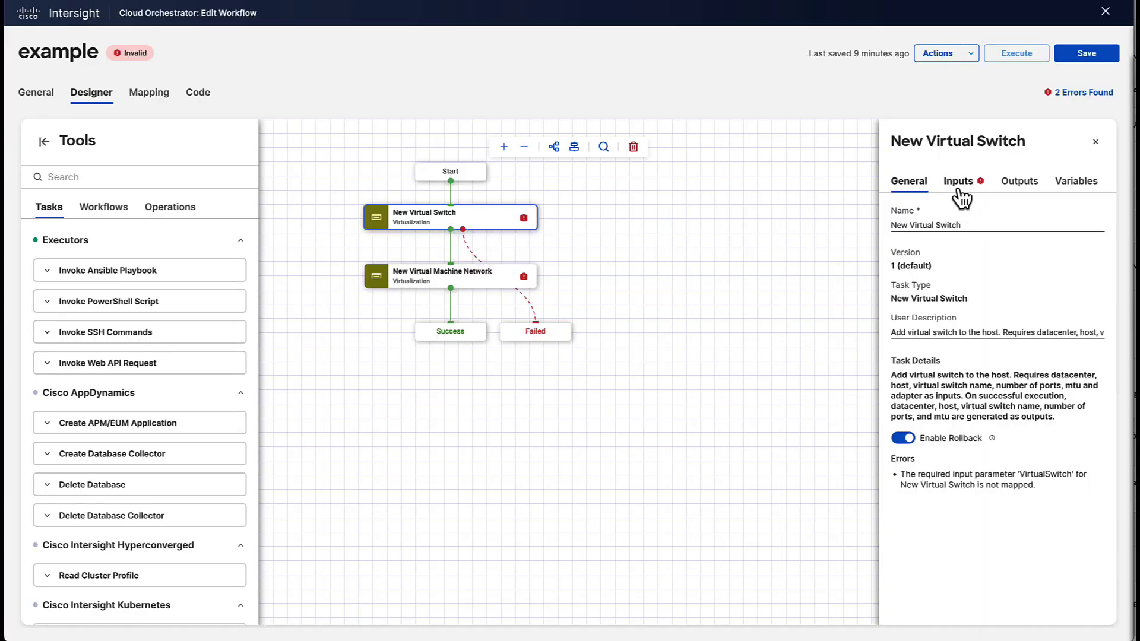
{"action": "left_click", "coordinate": [958, 184]}
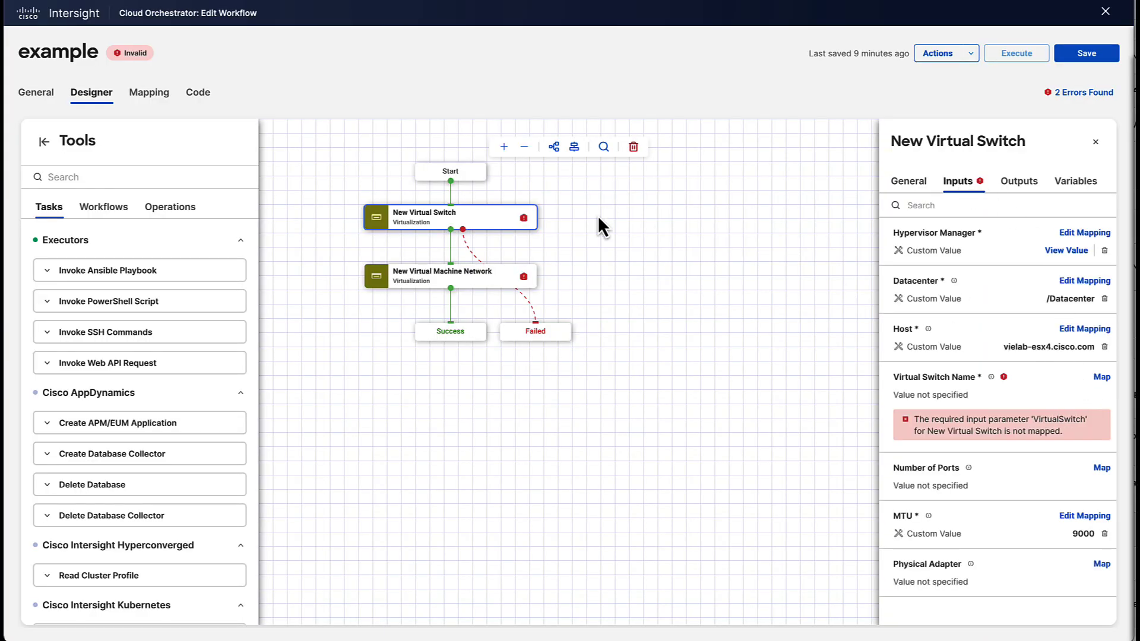
{"action": "left_click", "coordinate": [34, 93]}
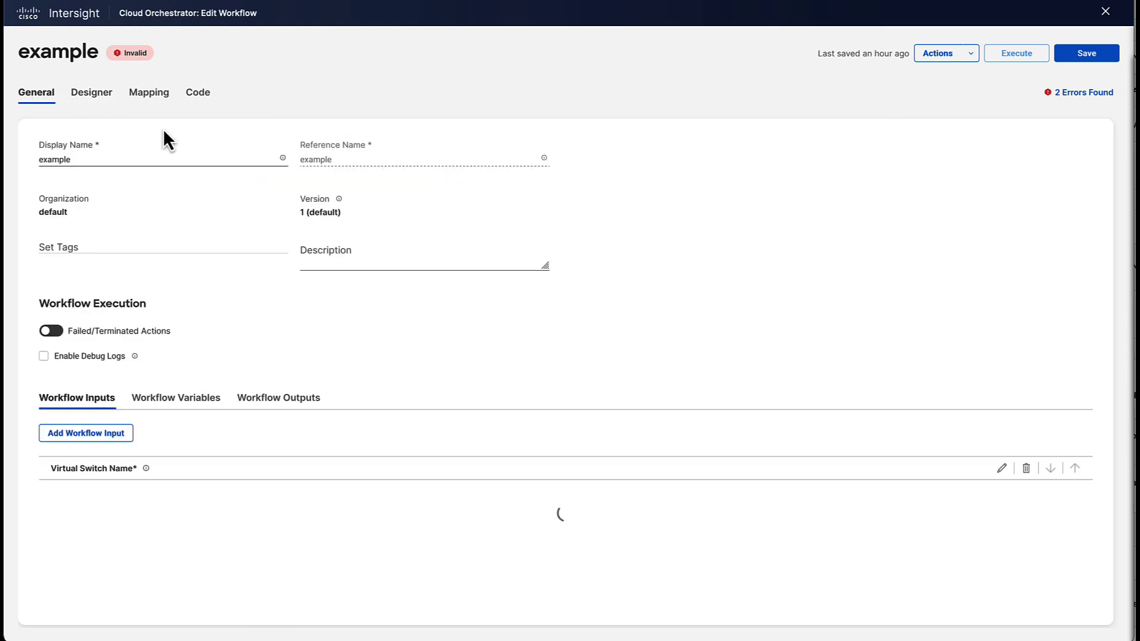
{"action": "left_click", "coordinate": [1002, 469]}
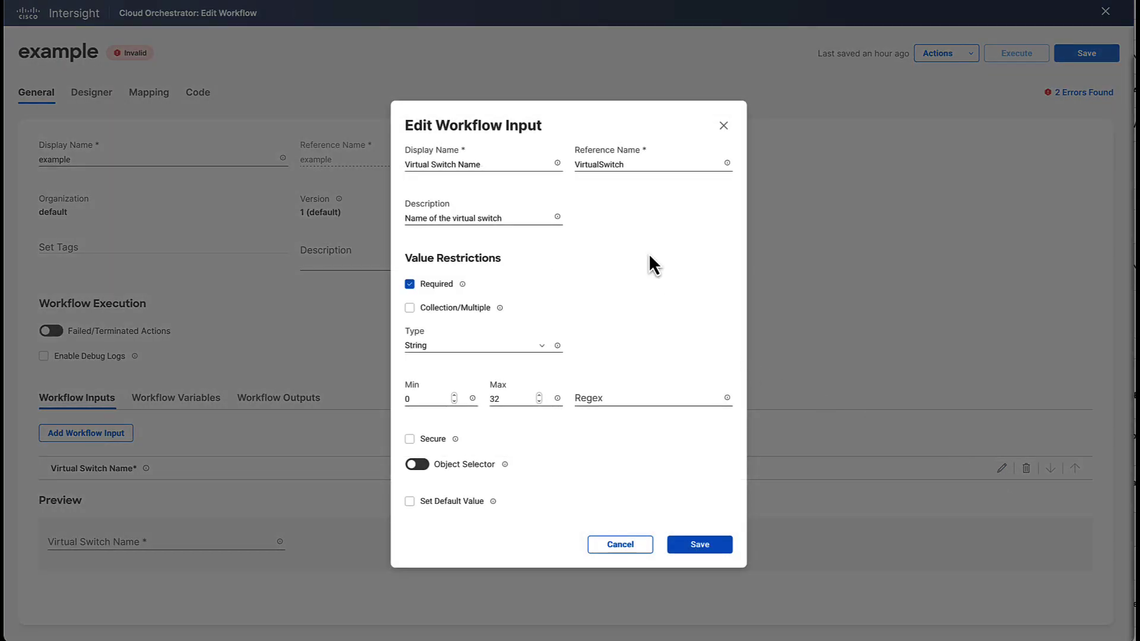
{"action": "double_click", "coordinate": [596, 166]}
{"action": "left_click", "coordinate": [101, 107]}
Map Virtual Switch Name to {{.global.workflow.input.VirtualSwitch}}-example as an advanced mapping and save the workflow
{"action": "left_click", "coordinate": [98, 99]}
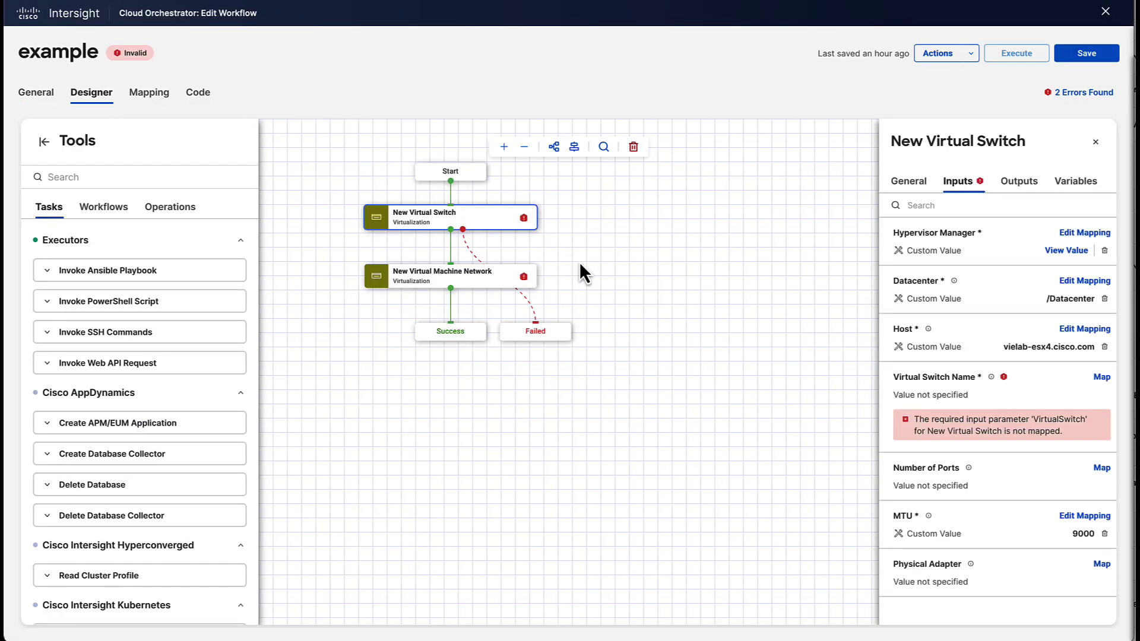
{"action": "left_click", "coordinate": [1100, 378]}
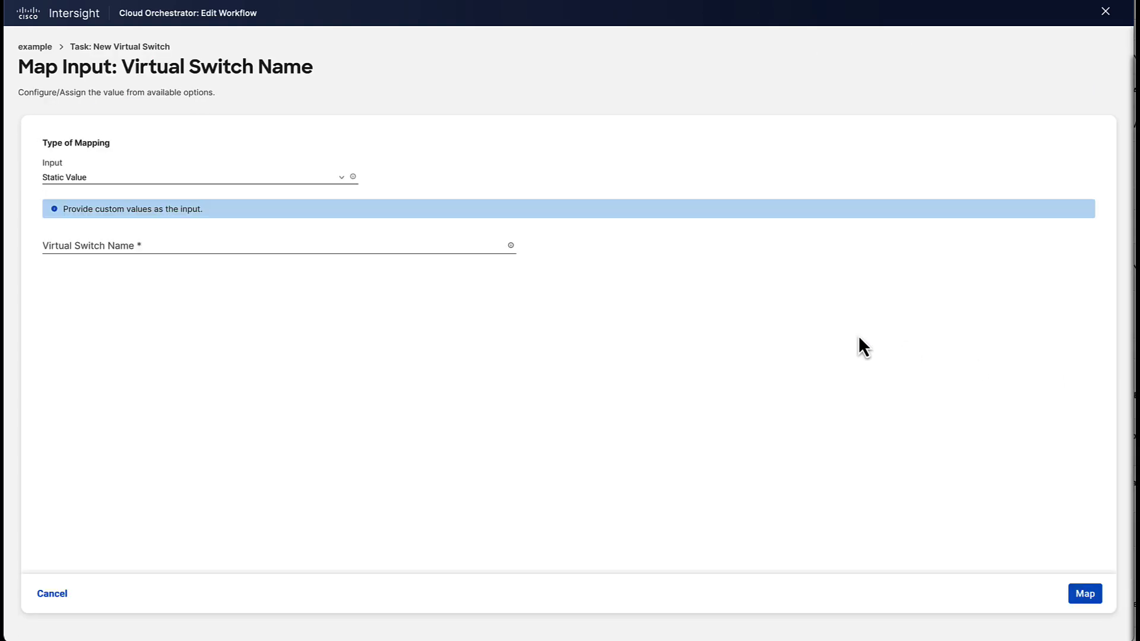
{"action": "left_click", "coordinate": [304, 185]}
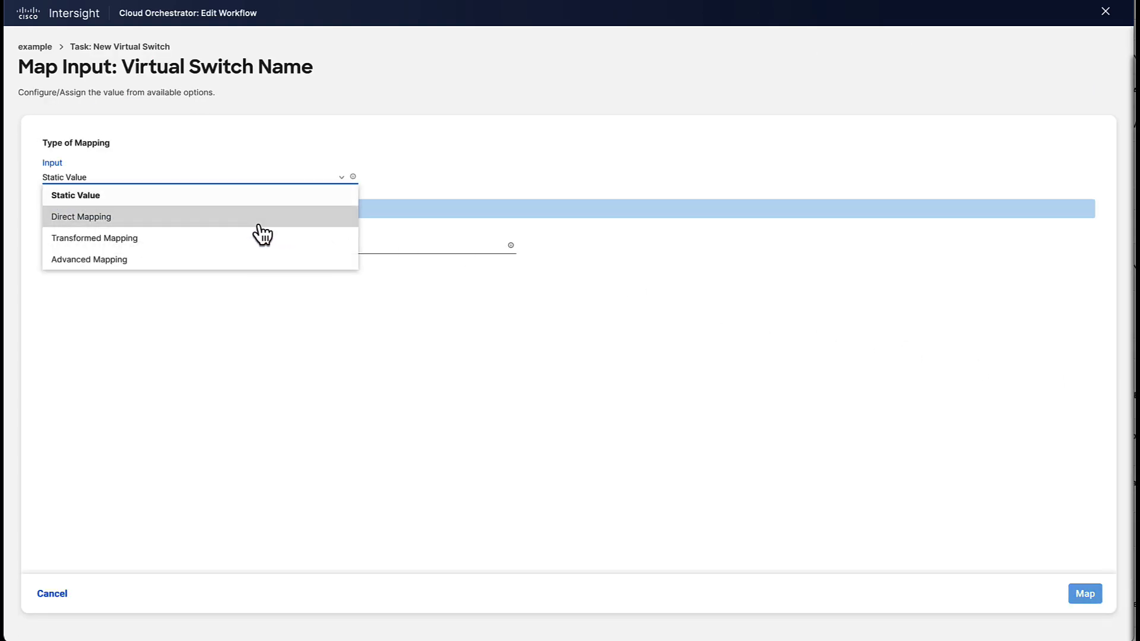
{"action": "left_click", "coordinate": [248, 264]}
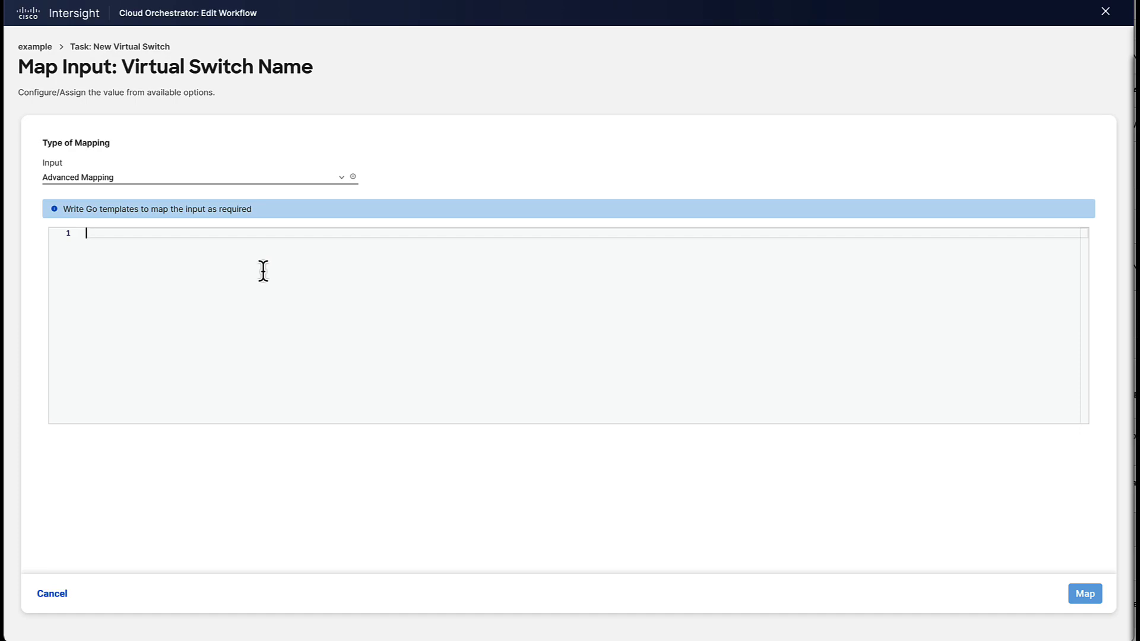
{"action": "type", "text": "{{."}
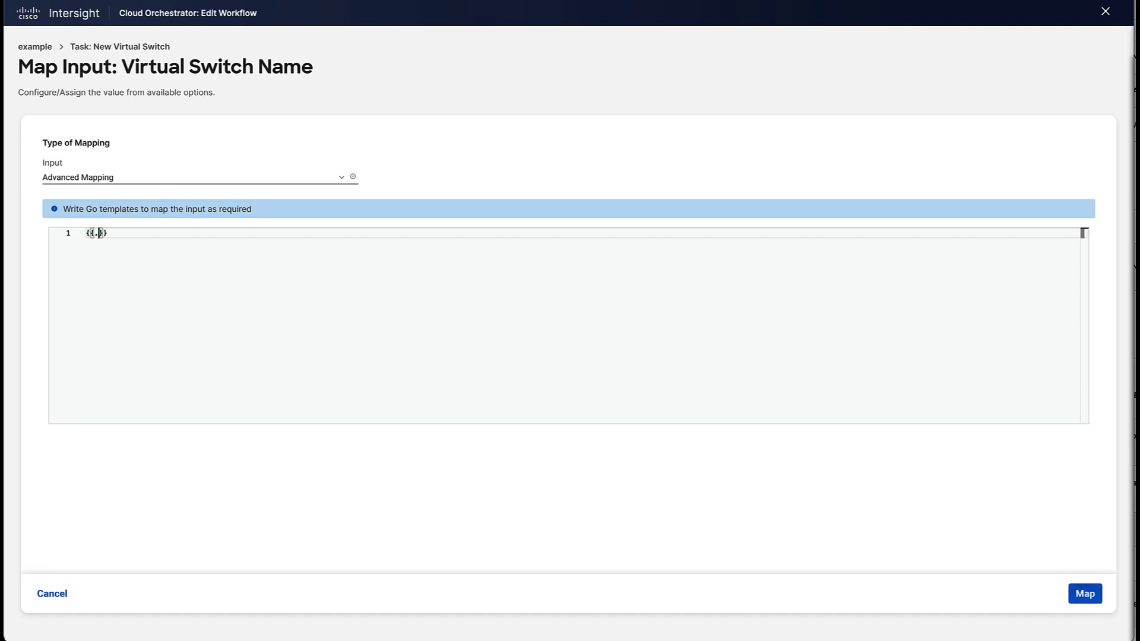
{"action": "type", "text": "global.workflow.input.VirtualSwitch"}
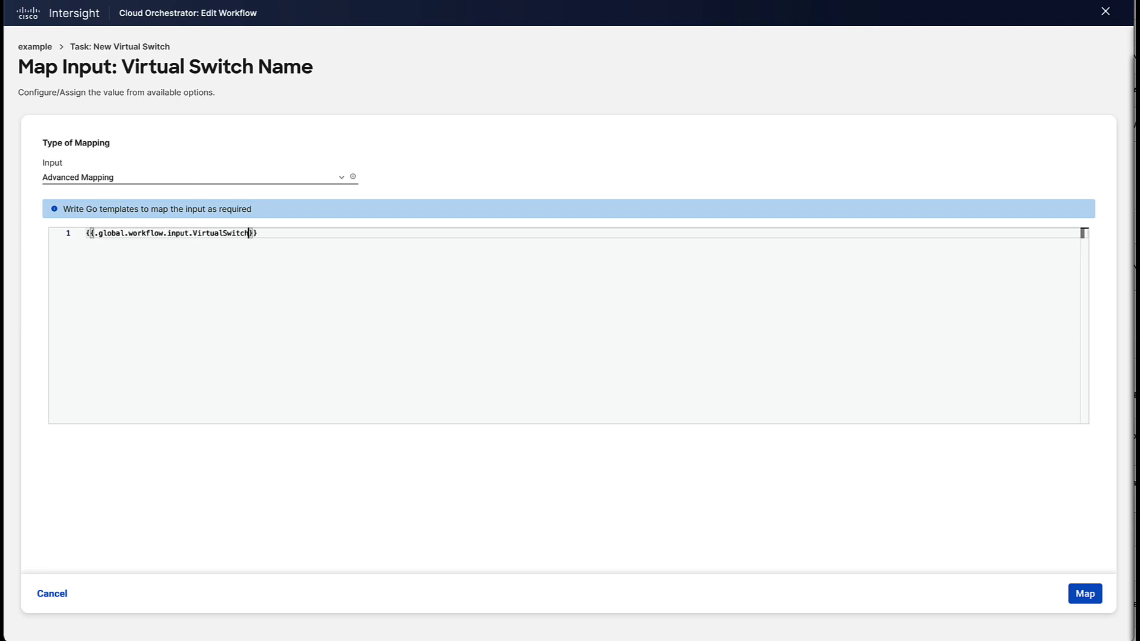
{"action": "left_click", "coordinate": [302, 234]}
{"action": "type", "text": "-example"}
{"action": "left_click", "coordinate": [1084, 593]}
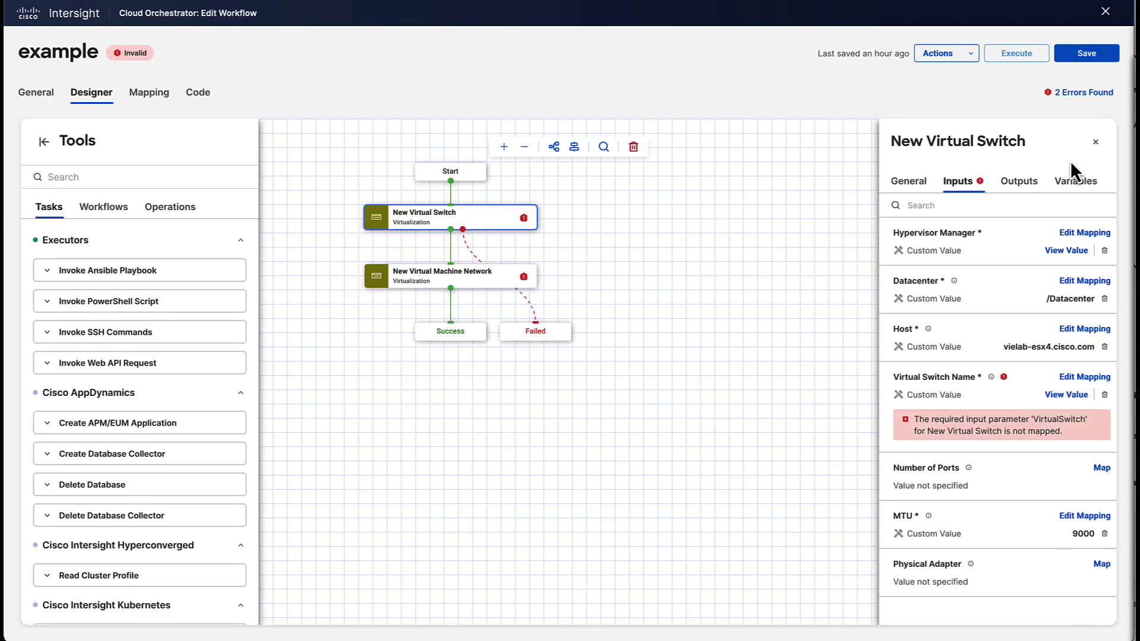
{"action": "left_click", "coordinate": [1064, 54]}
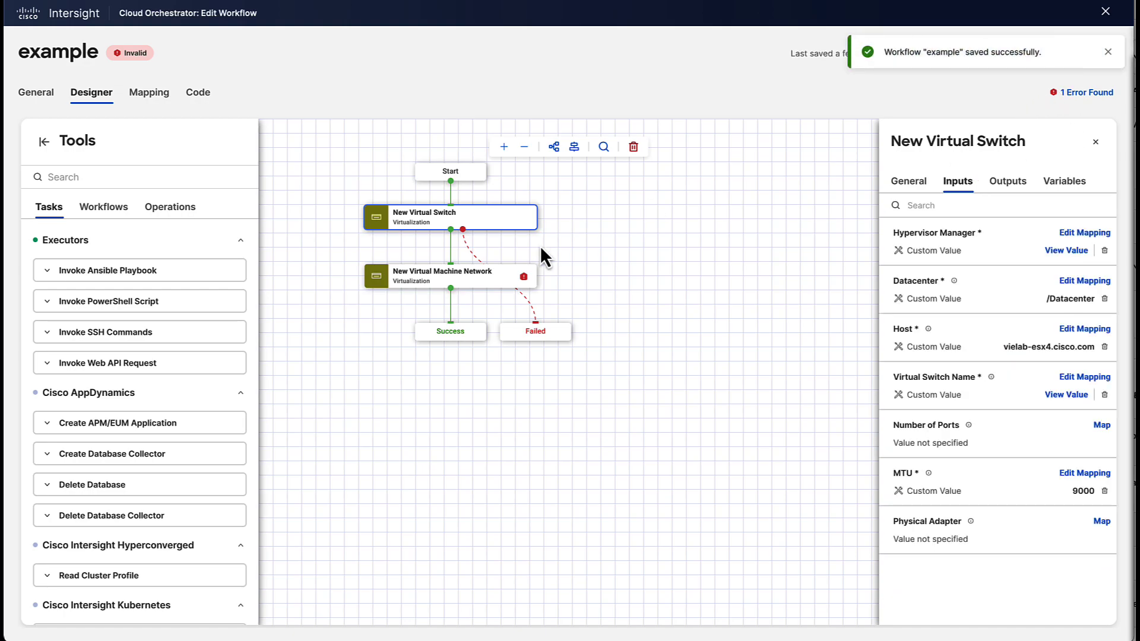
{"action": "left_click", "coordinate": [1007, 182]}
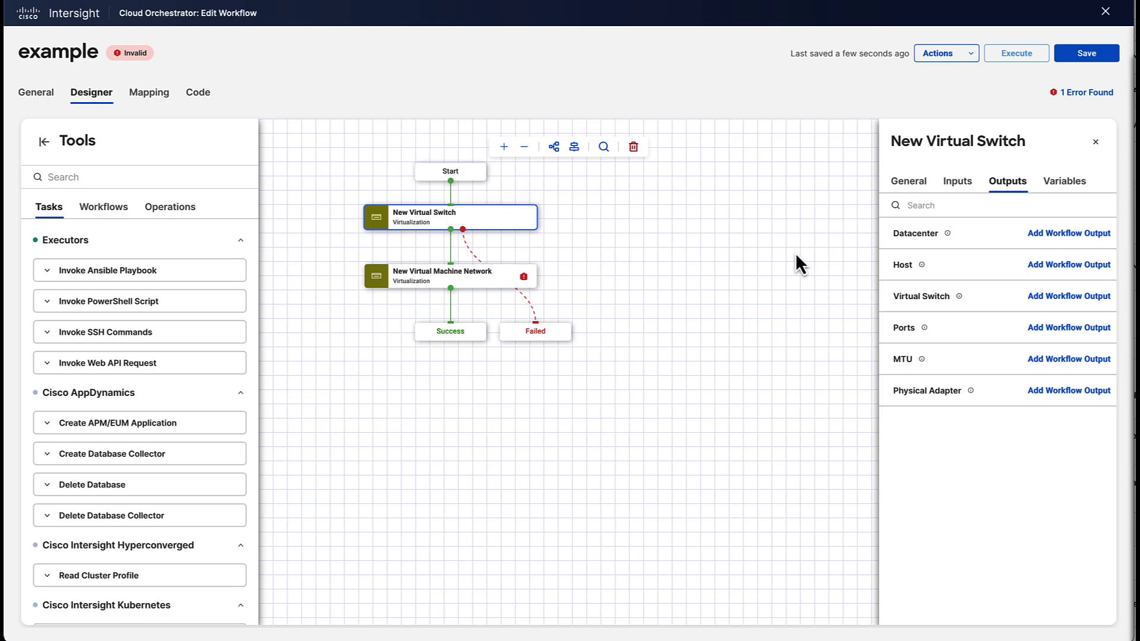
{"action": "left_click", "coordinate": [908, 180]}
{"action": "triple_click", "coordinate": [923, 145]}
{"action": "key", "text": "ctrl+c"}
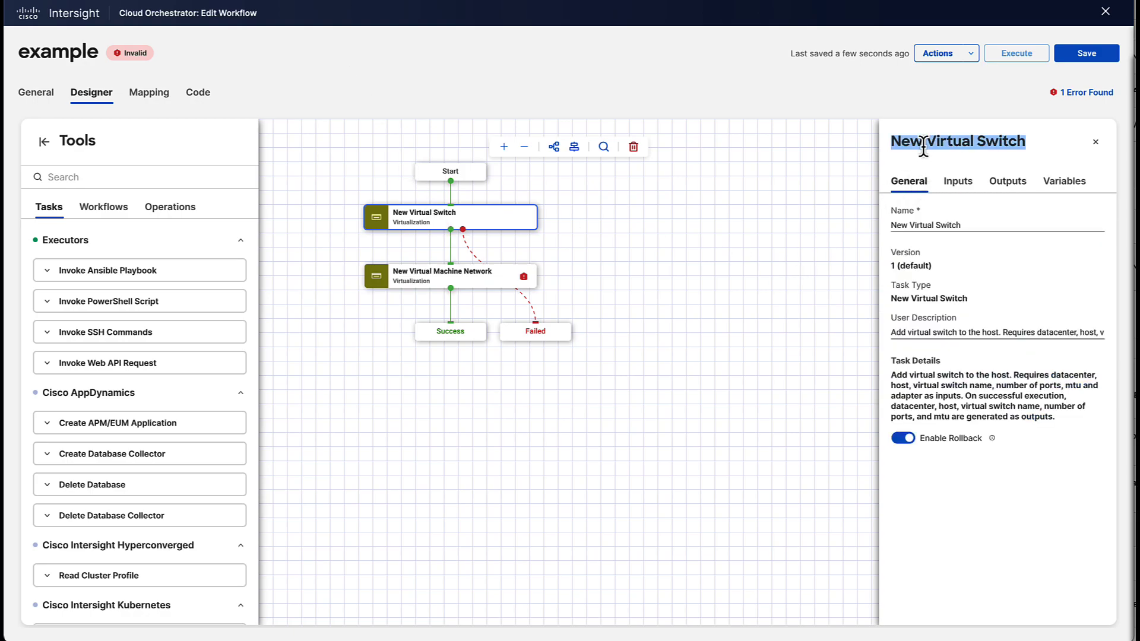
{"action": "left_click", "coordinate": [197, 92]}
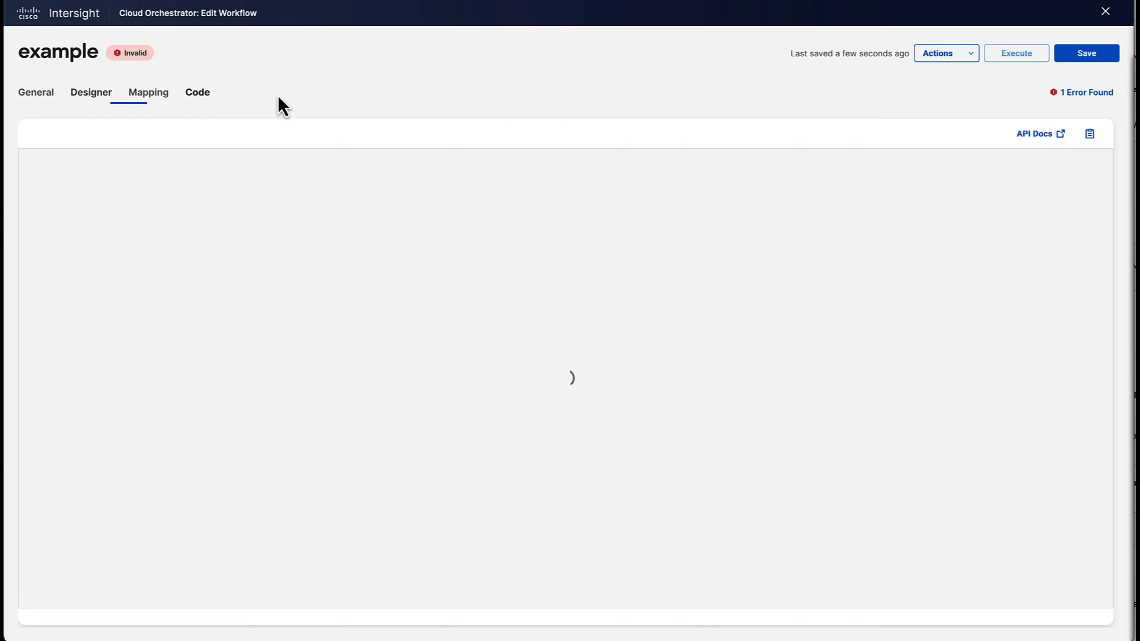
{"action": "left_click", "coordinate": [475, 265]}
{"action": "key", "text": "ctrl+f"}
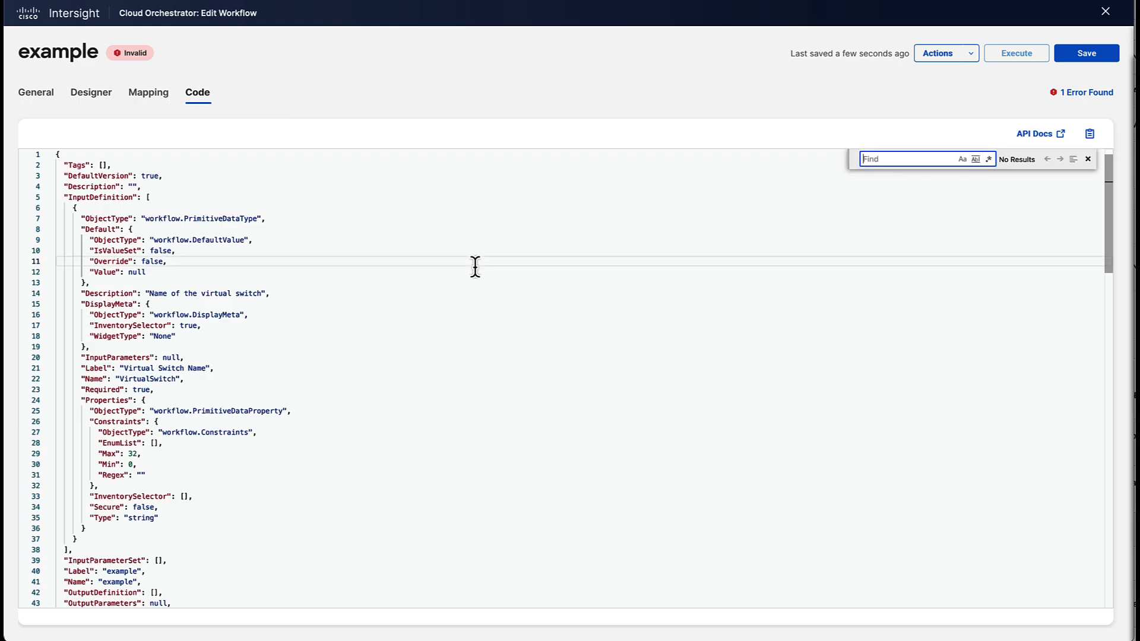
{"action": "key", "text": "ctrl+v"}
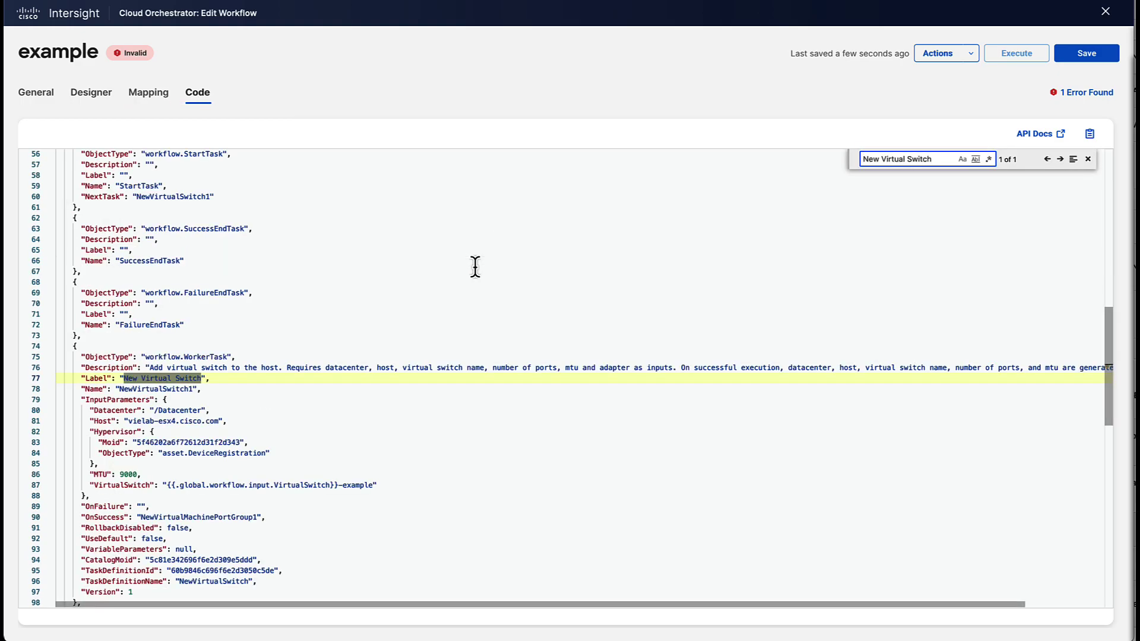
{"action": "double_click", "coordinate": [133, 389]}
{"action": "key", "text": "ctrl+c"}
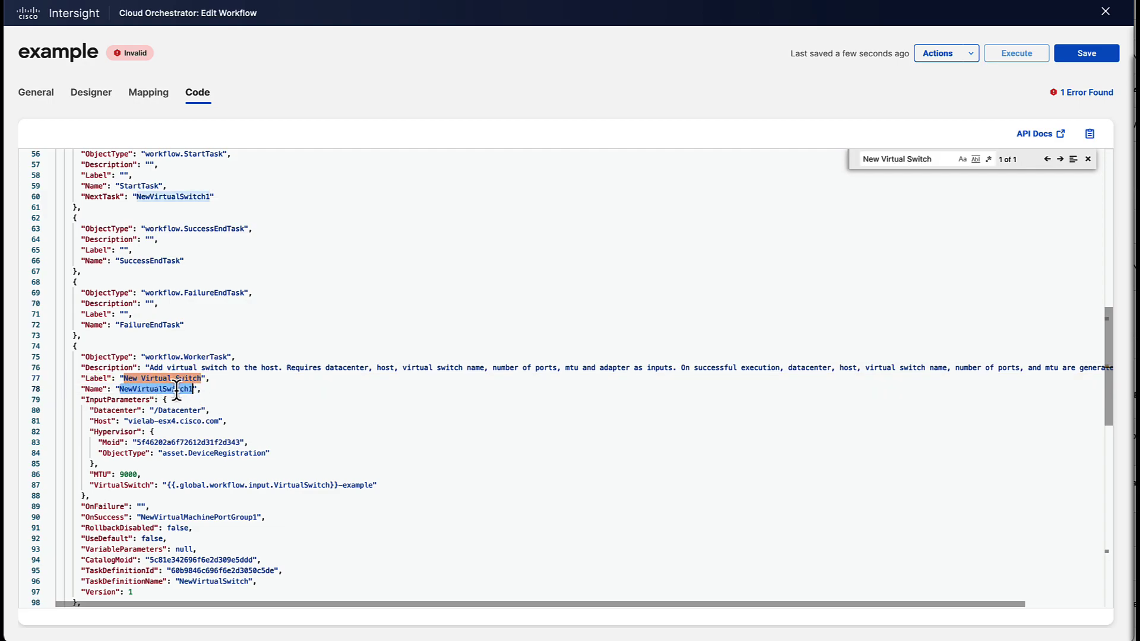
Select the New Virtual Machine Network task and show its inputs and mapping error
{"action": "left_click", "coordinate": [95, 94]}
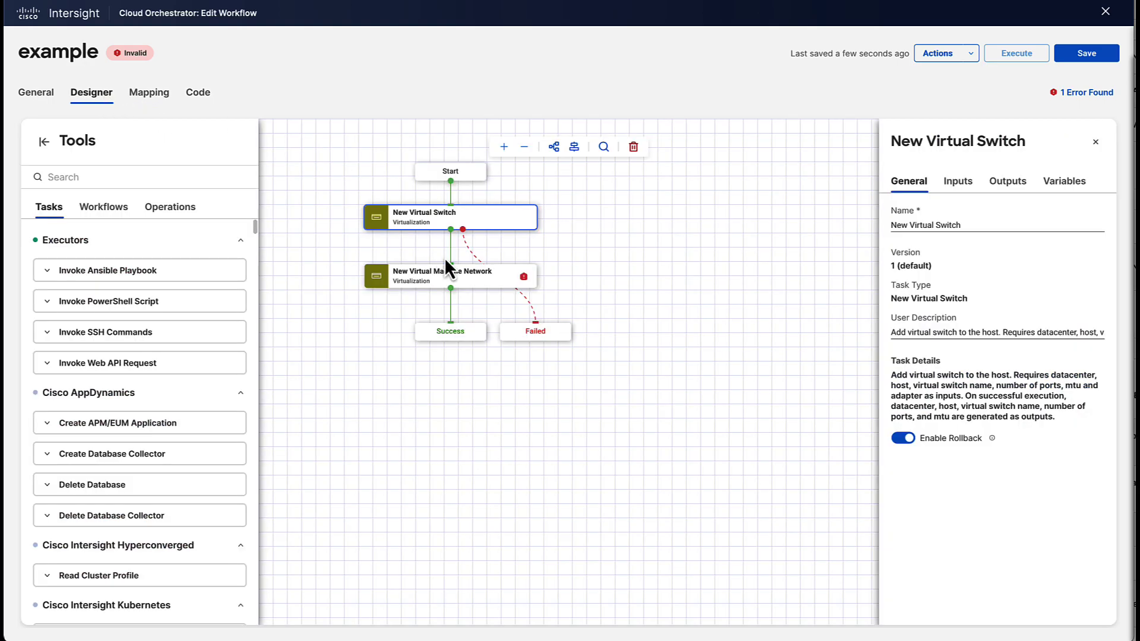
{"action": "left_click", "coordinate": [463, 273]}
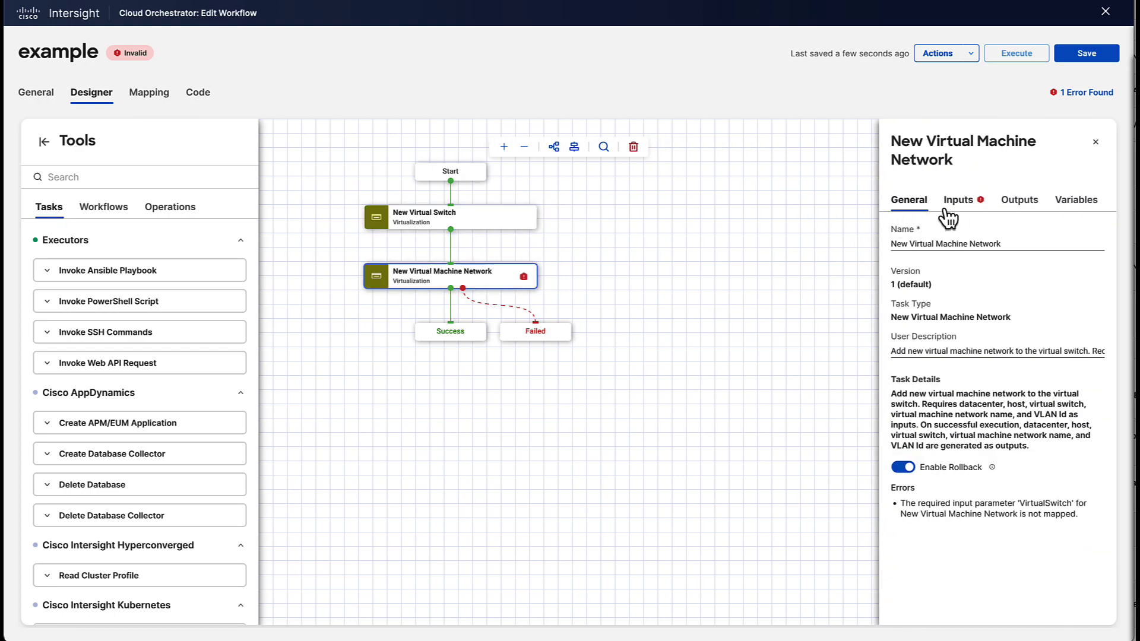
{"action": "left_click", "coordinate": [957, 202]}
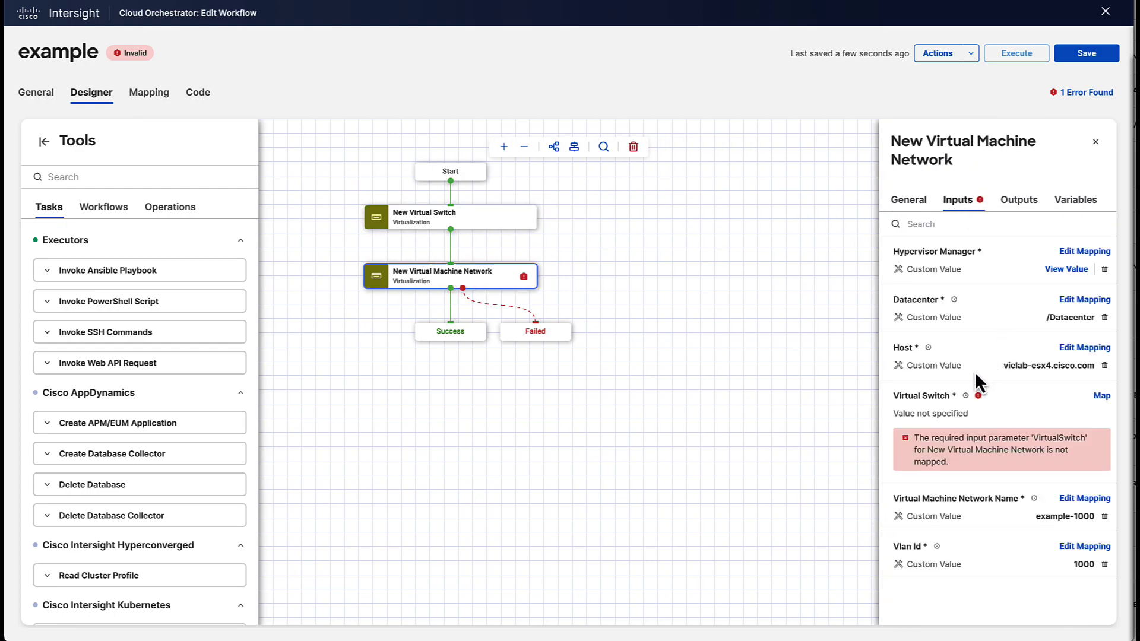
Map its Virtual Switch input to {{.global.NewVirtualSwitch1.output.VirtualSwitch}} with an advanced Go template
{"action": "left_click", "coordinate": [1101, 396]}
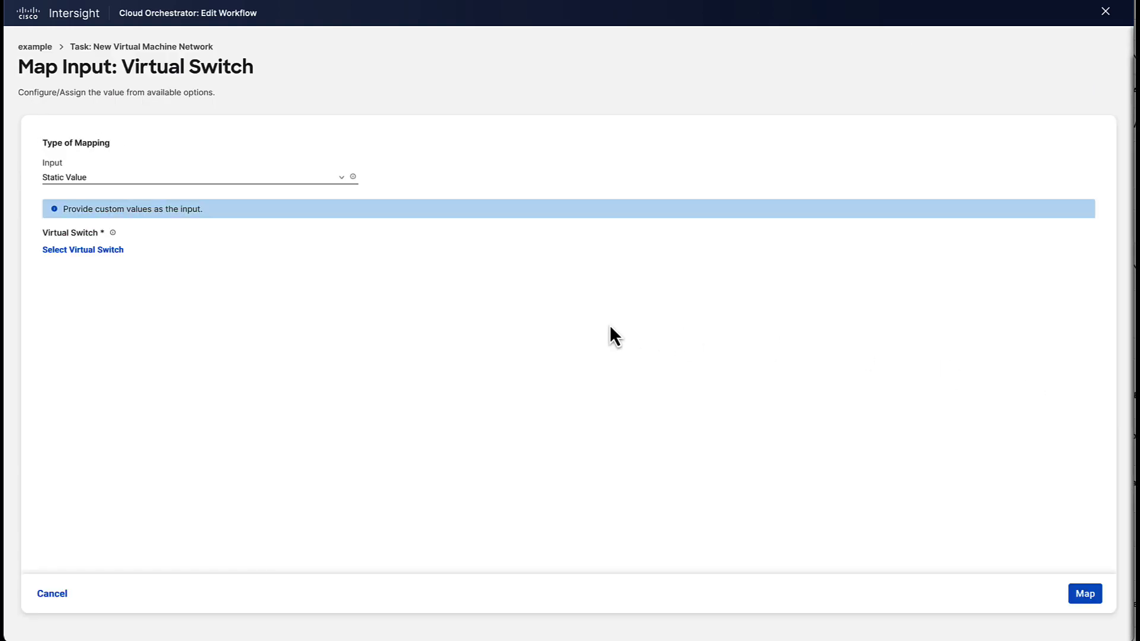
{"action": "left_click", "coordinate": [285, 186]}
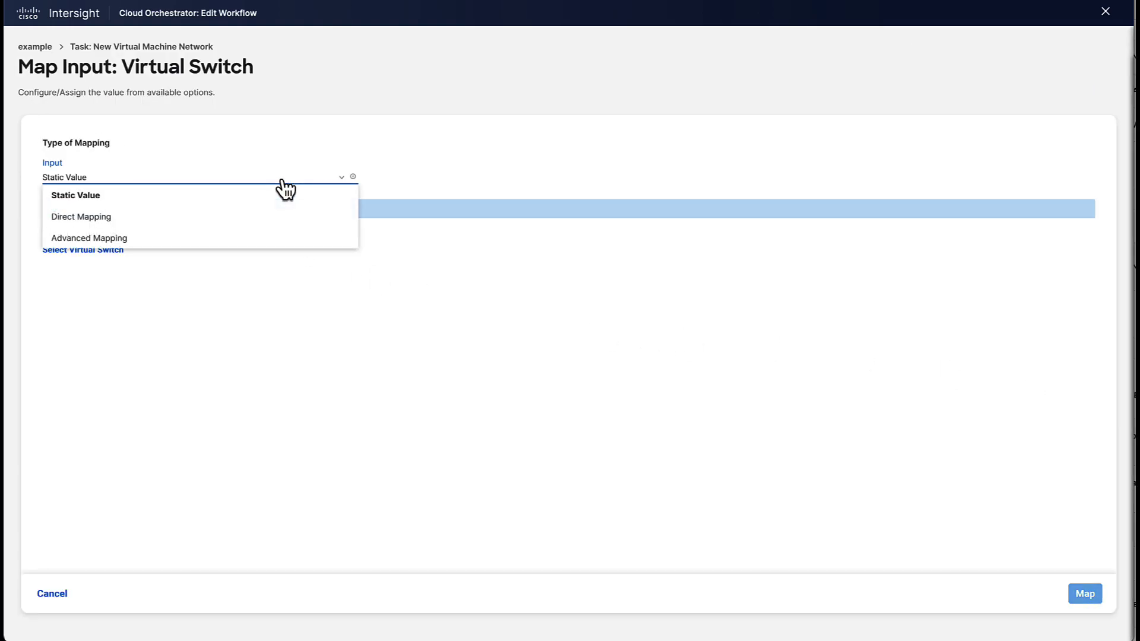
{"action": "left_click", "coordinate": [254, 242]}
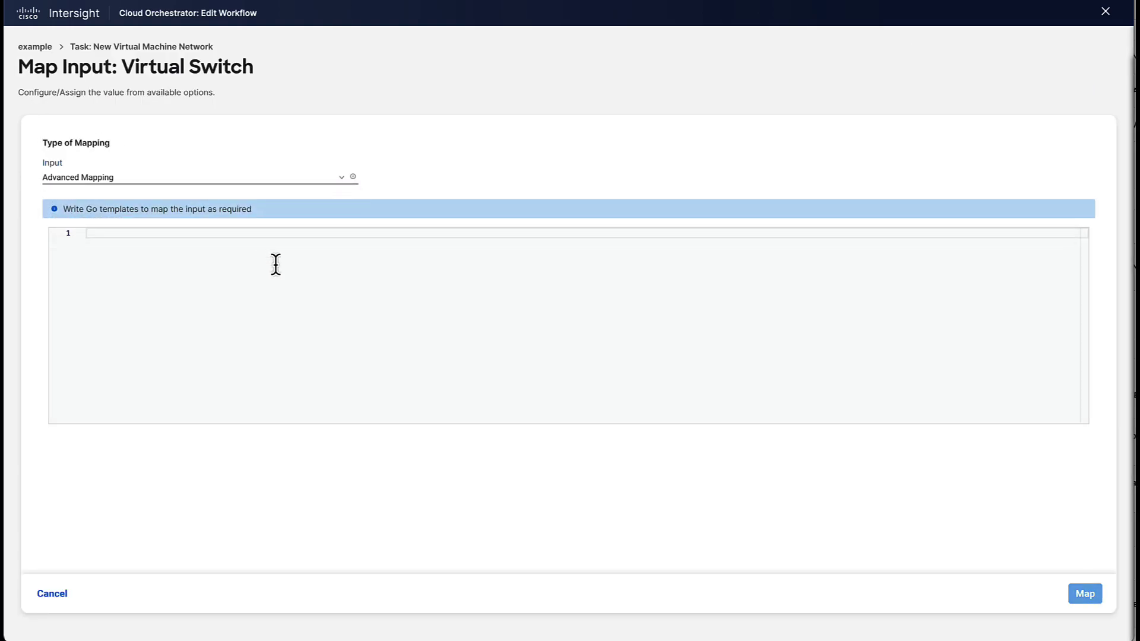
{"action": "type", "text": "{{"}
{"action": "type", "text": ".global."}
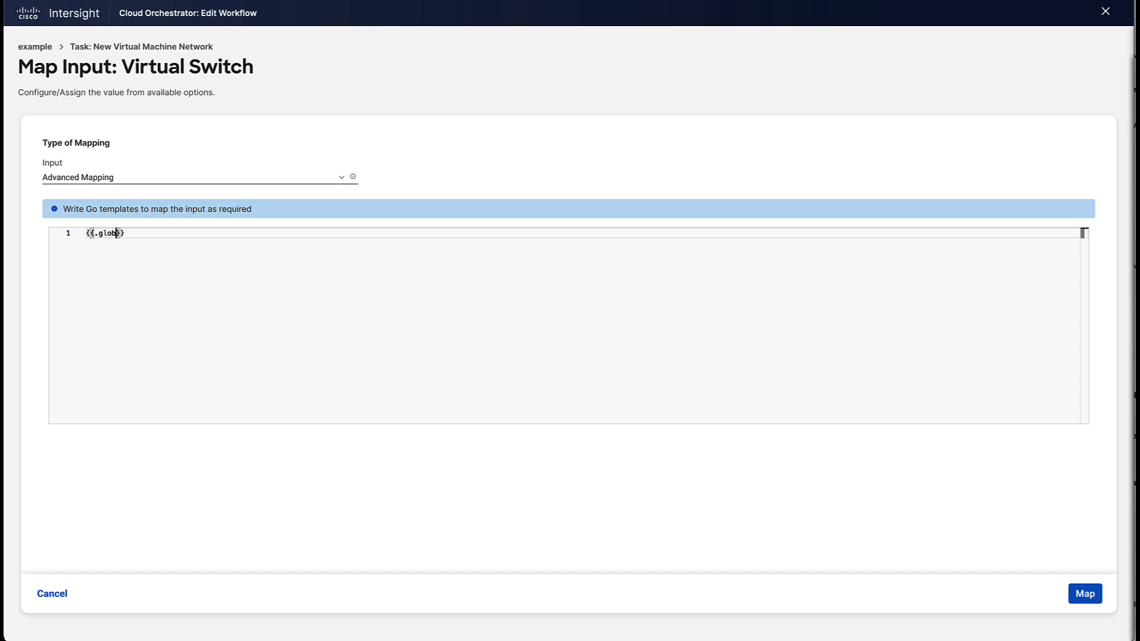
{"action": "key", "text": "ctrl+v"}
{"action": "type", "text": "."}
{"action": "type", "text": "output.Virt"}
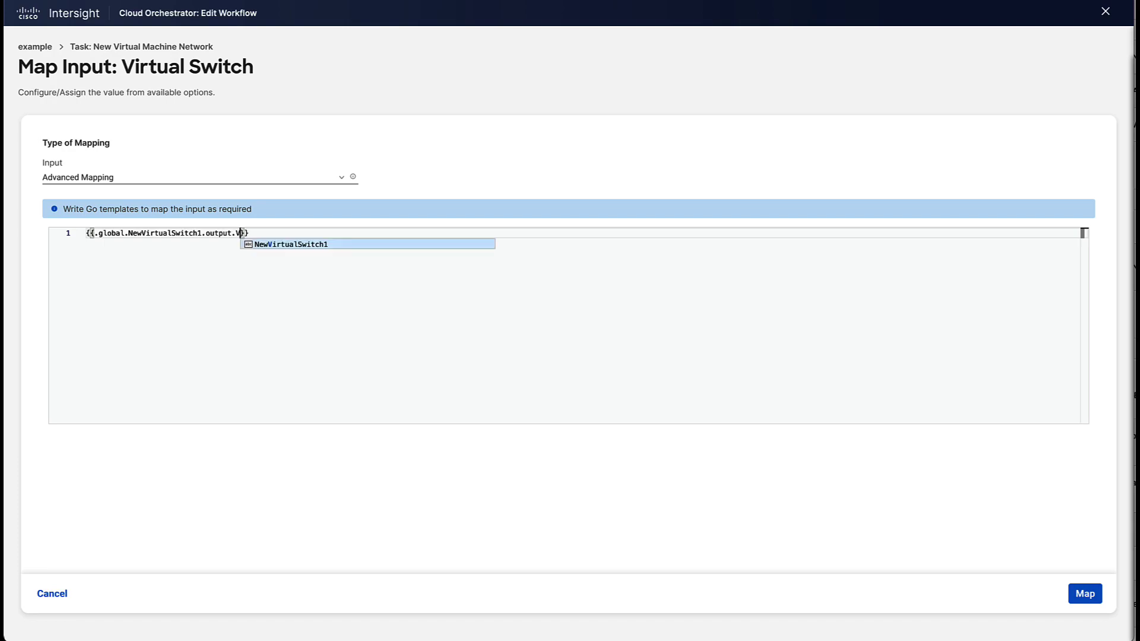
{"action": "type", "text": "ualSwitch"}
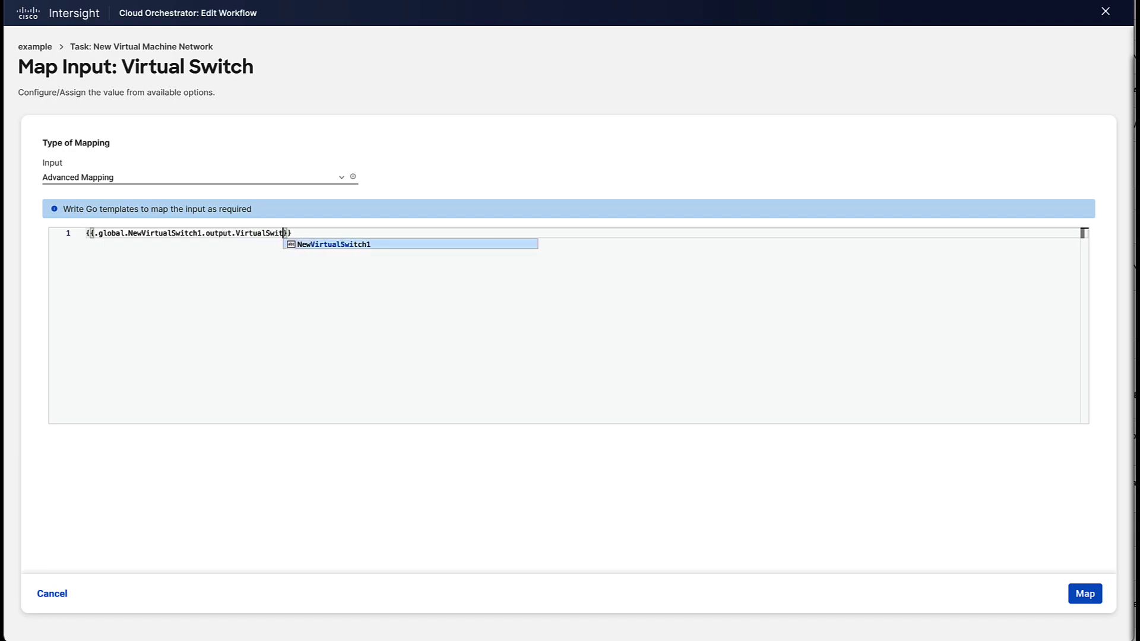
{"action": "left_click", "coordinate": [1085, 594]}
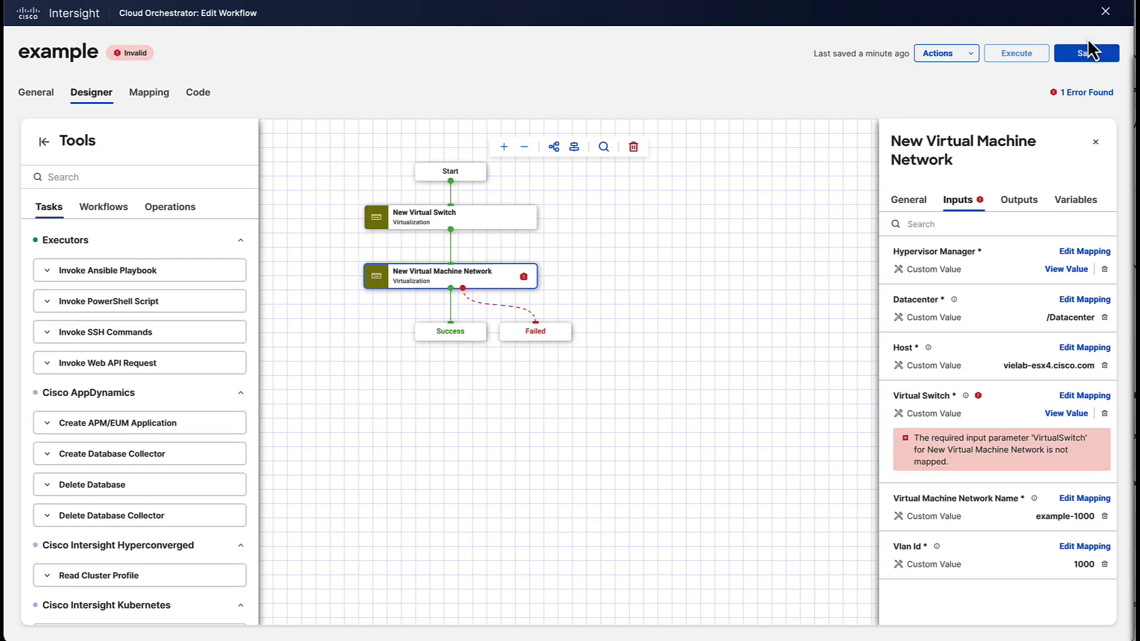
Save the example workflow, then review example2's General inputs (Volume ID, Storage Device) and return to Designer
{"action": "left_click", "coordinate": [1074, 56]}
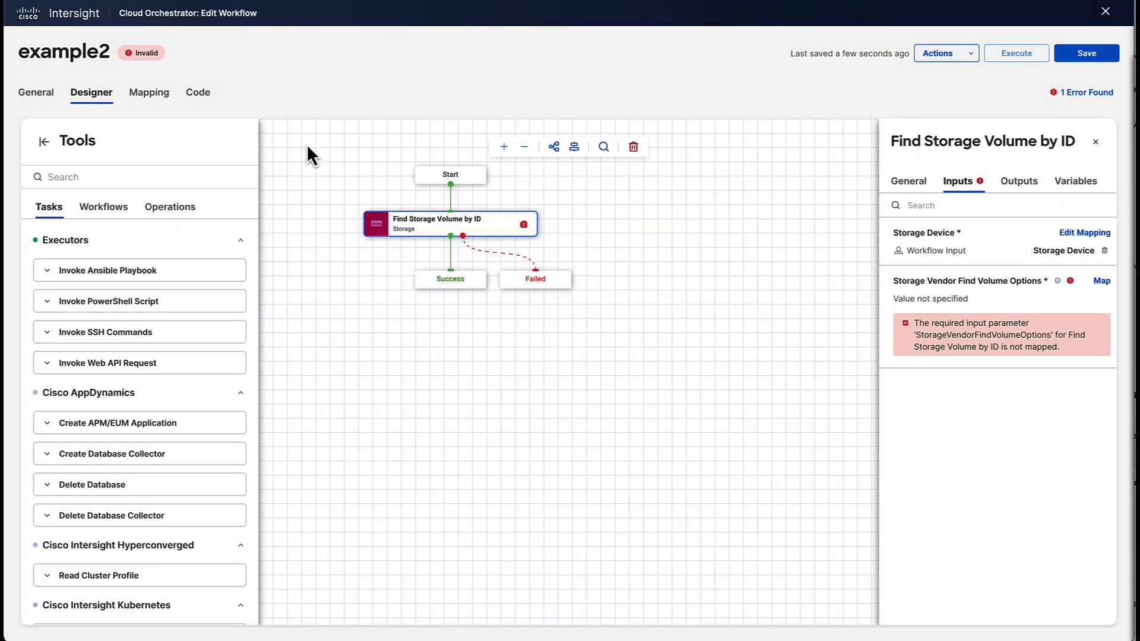
{"action": "left_click", "coordinate": [27, 94]}
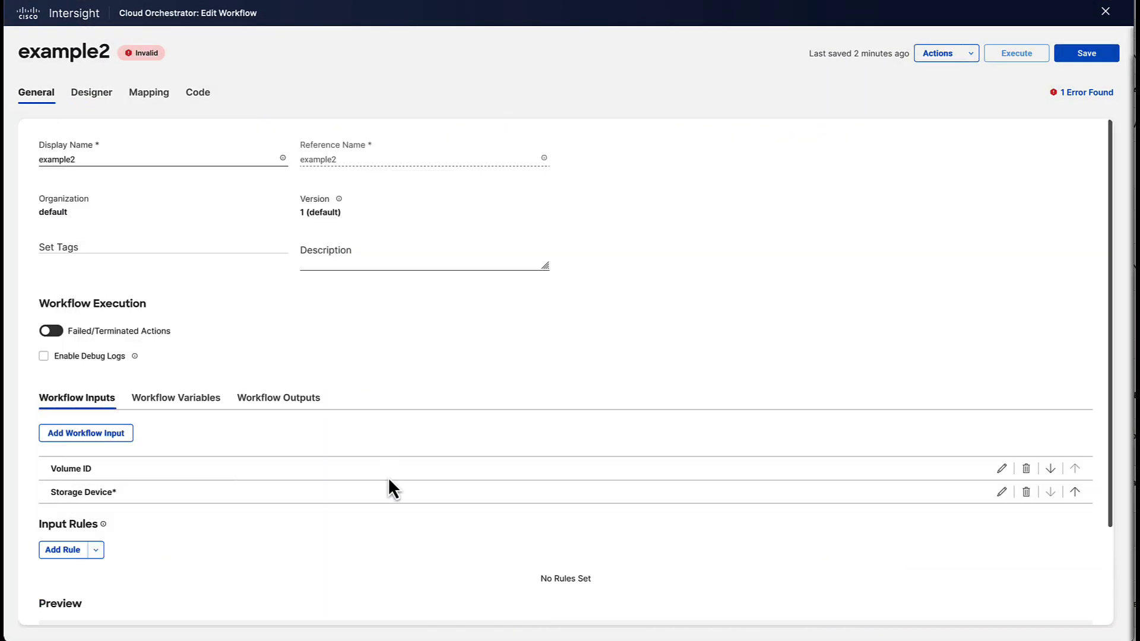
{"action": "scroll", "coordinate": [557, 544], "scroll_direction": "down", "scroll_amount": 2}
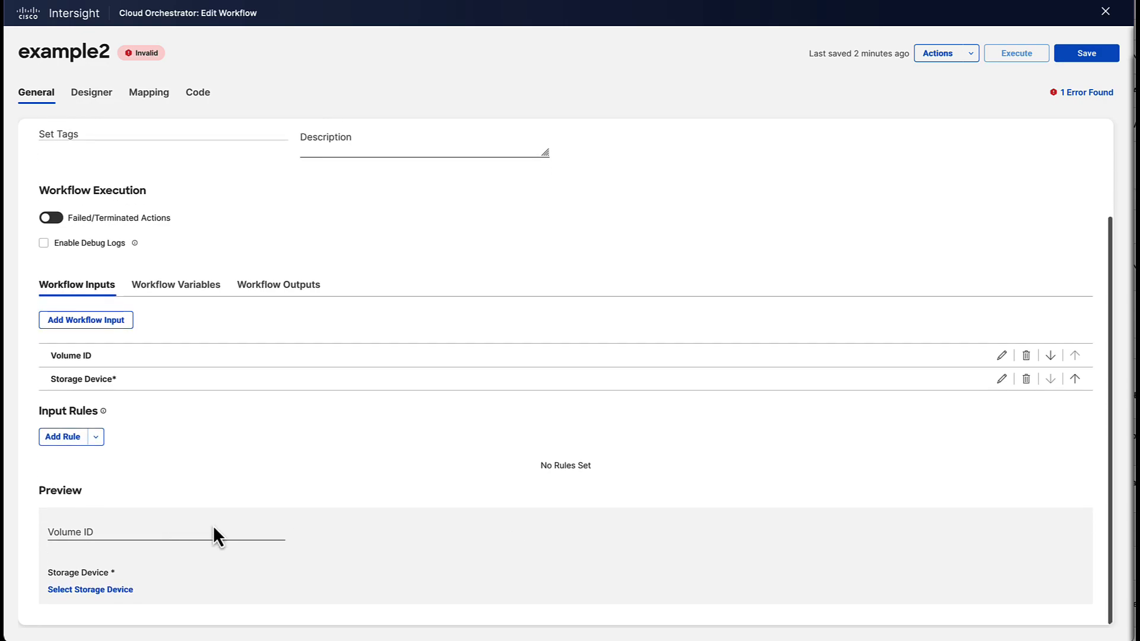
{"action": "scroll", "coordinate": [214, 529], "scroll_direction": "up", "scroll_amount": 2}
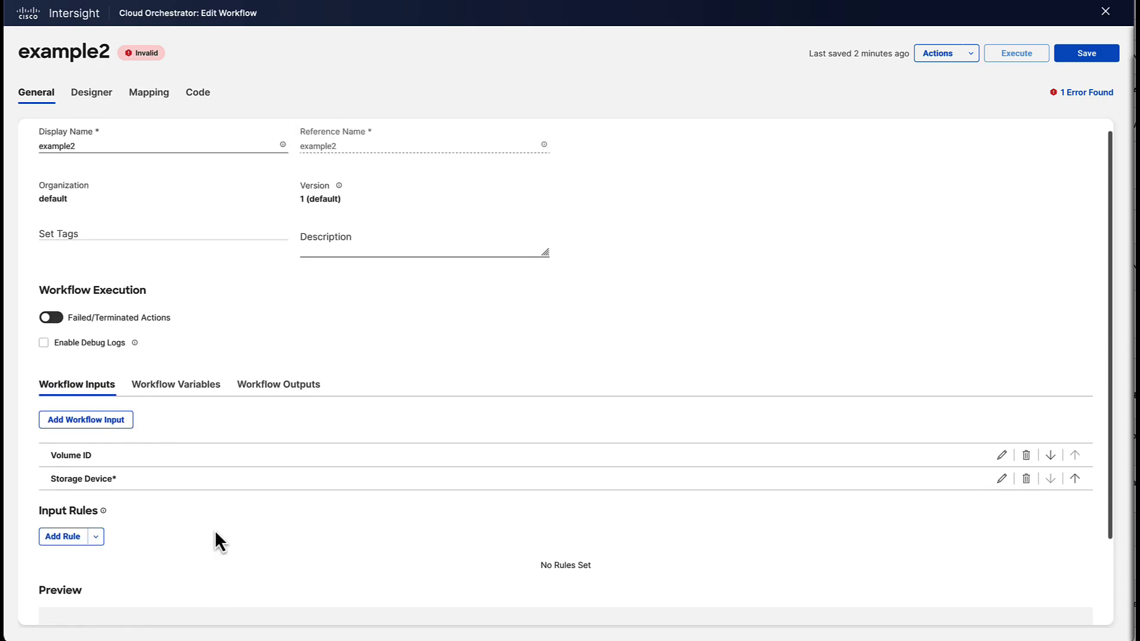
{"action": "left_click", "coordinate": [95, 97]}
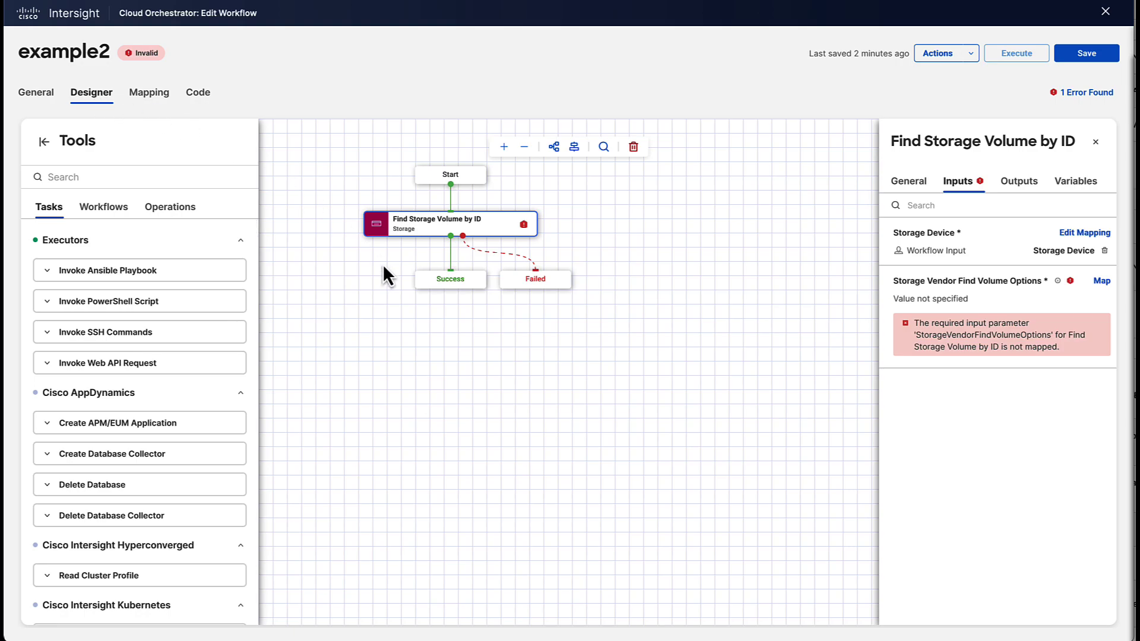
Give Storage Vendor Find Volume Options a static Volume Id of 1 and save example2
{"action": "left_click", "coordinate": [1099, 284]}
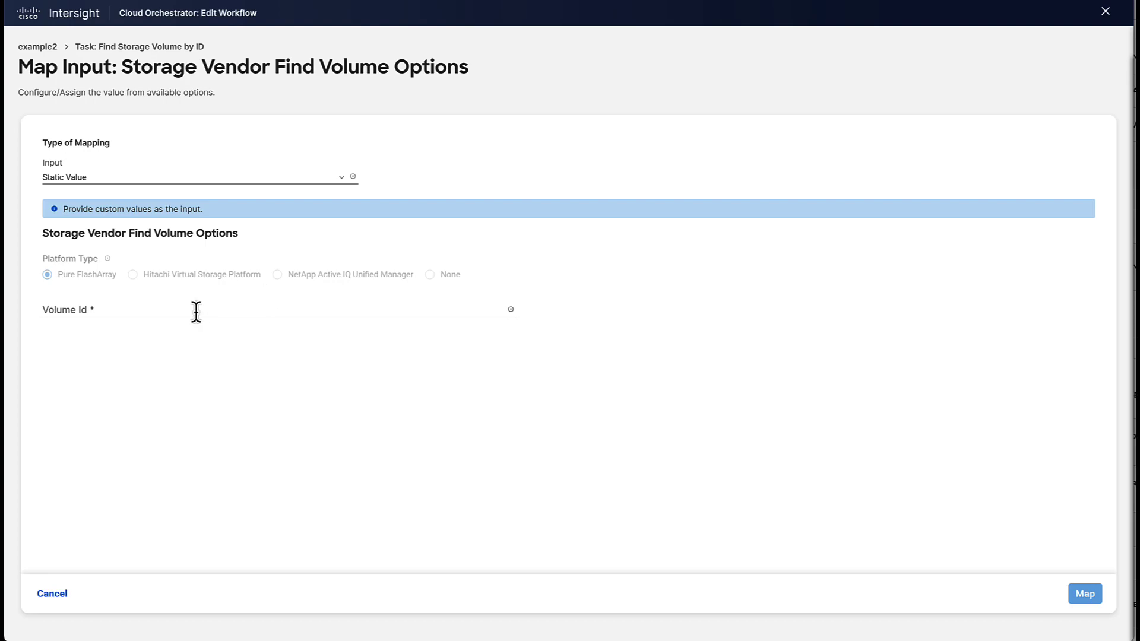
{"action": "left_click", "coordinate": [196, 311]}
{"action": "type", "text": "1"}
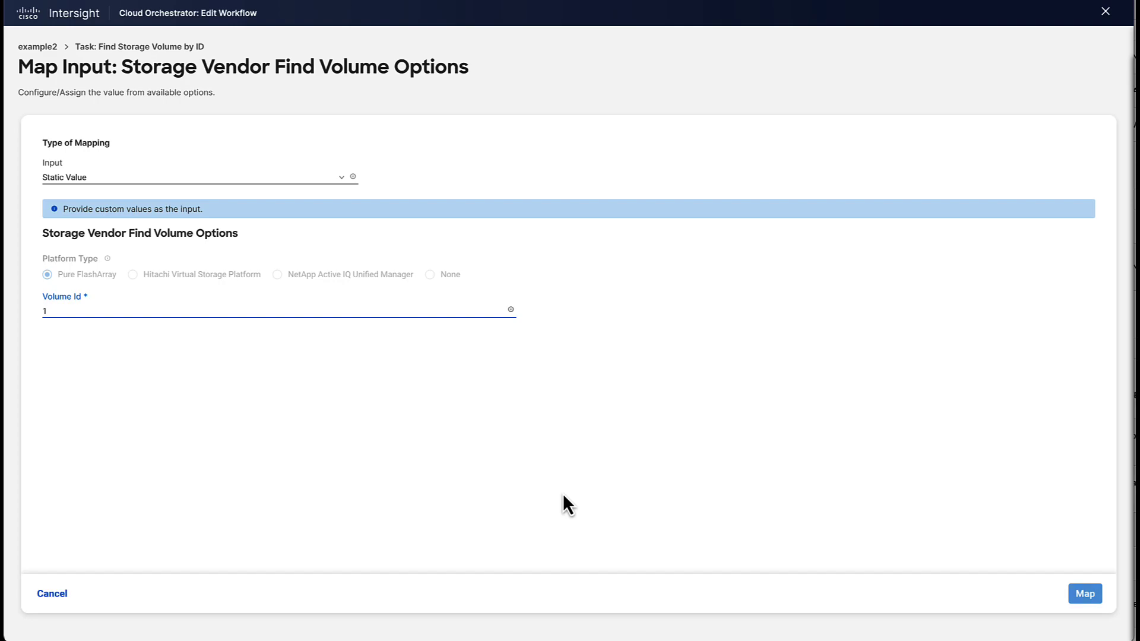
{"action": "left_click", "coordinate": [1085, 594]}
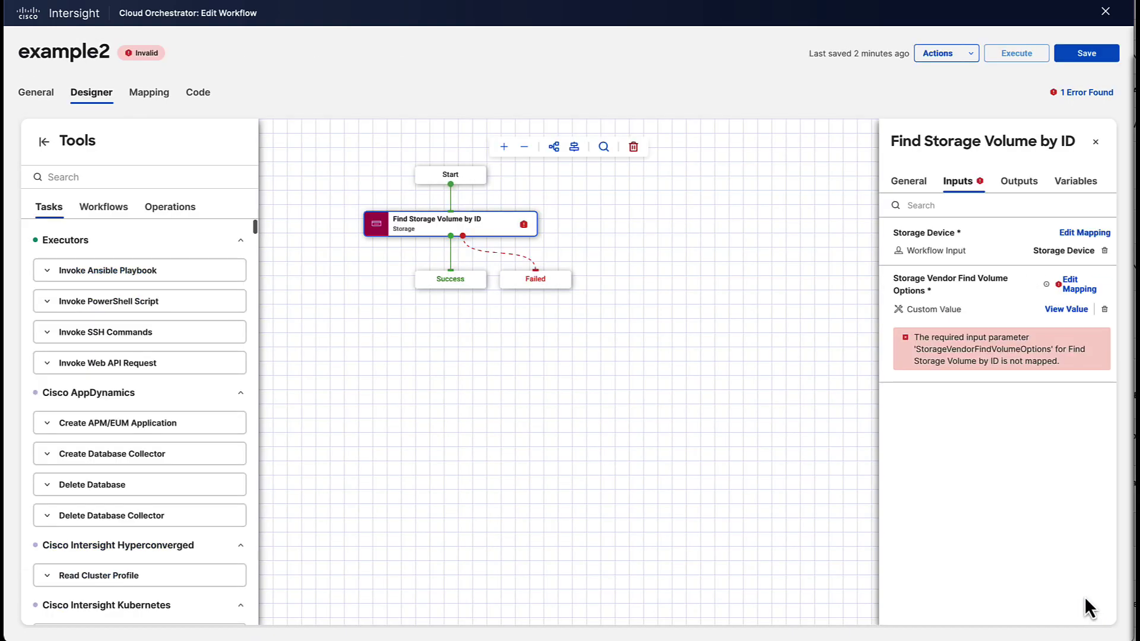
{"action": "left_click", "coordinate": [1064, 59]}
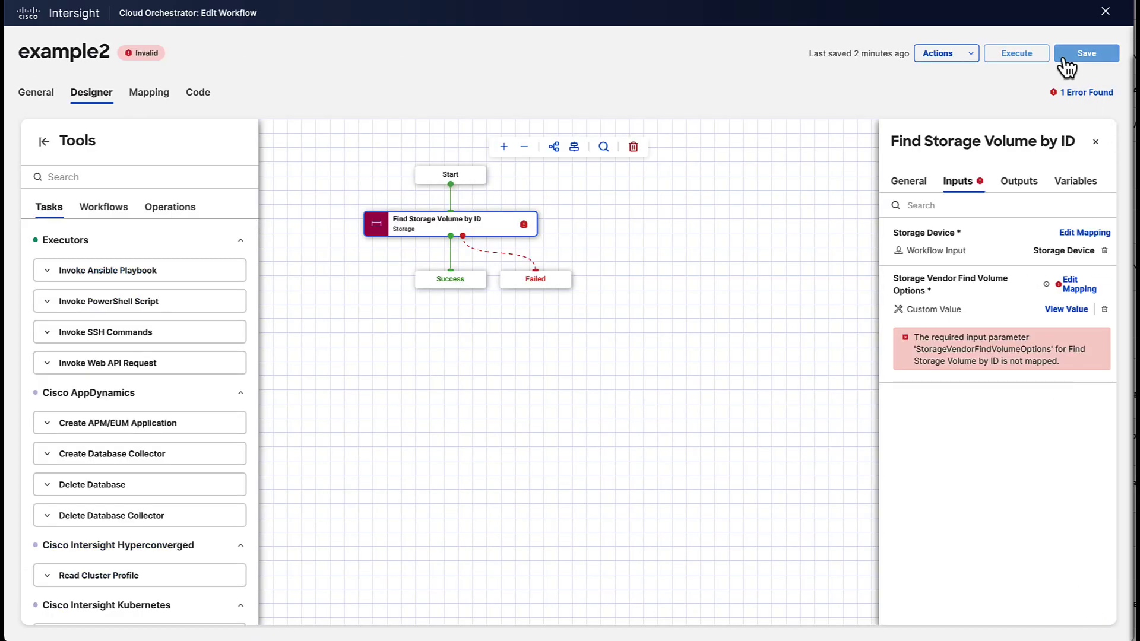
{"action": "left_click", "coordinate": [199, 95]}
{"action": "left_click", "coordinate": [486, 319]}
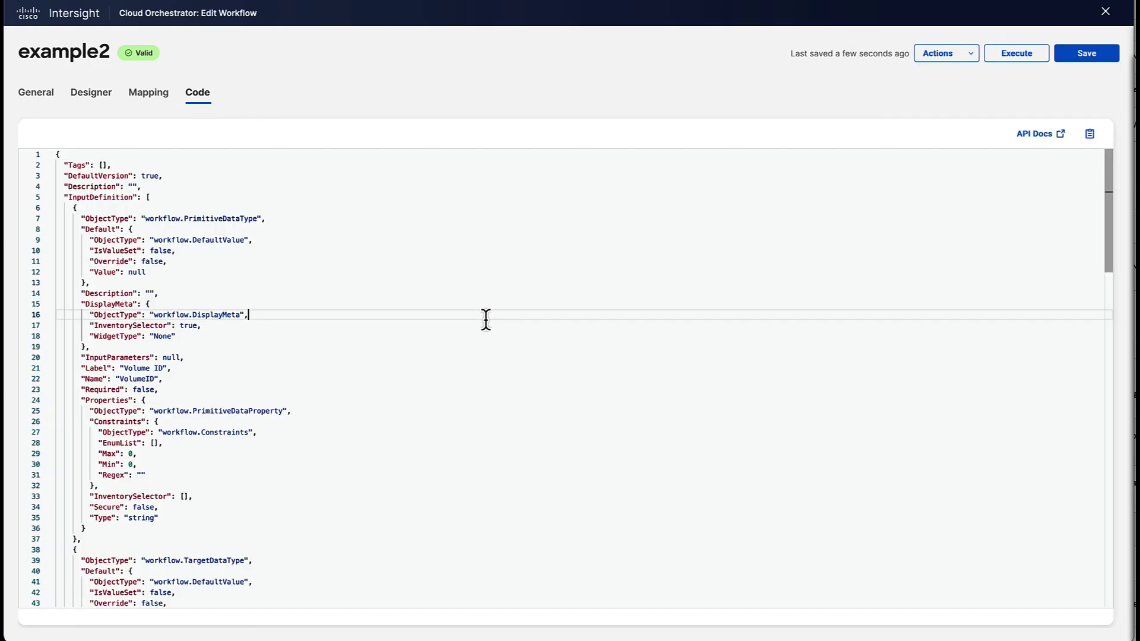
{"action": "key", "text": "ctrl+f"}
{"action": "type", "text": "storagevendor"}
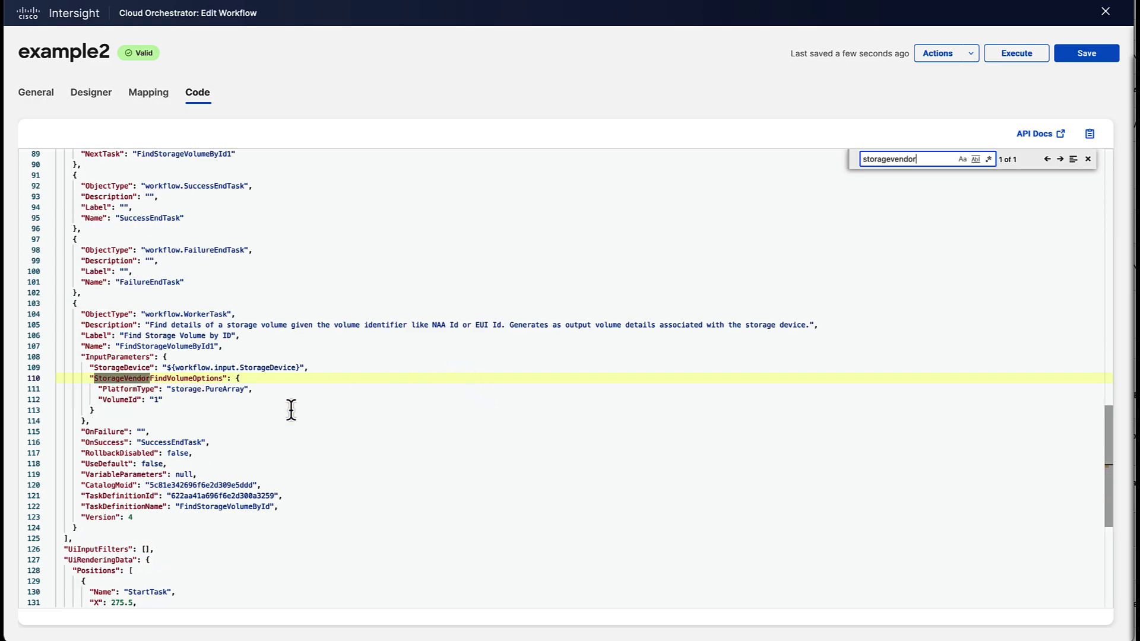
{"action": "key", "text": "Escape"}
{"action": "left_click", "coordinate": [178, 388]}
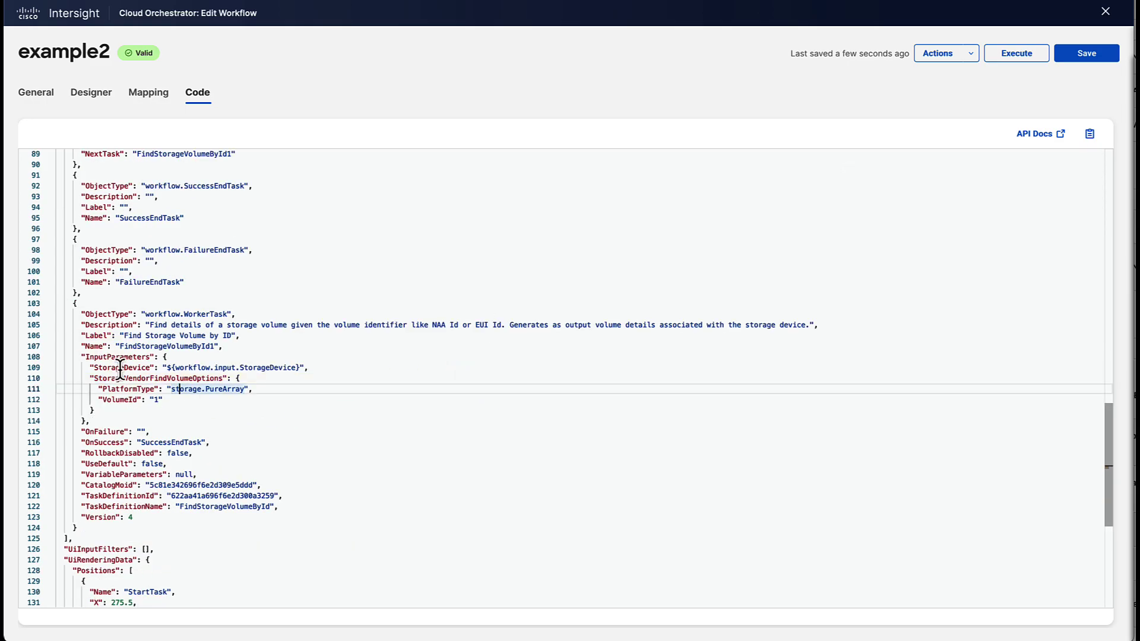
{"action": "left_click_drag", "start_coordinate": [98, 415], "coordinate": [235, 378]}
{"action": "key", "text": "ctrl+c"}
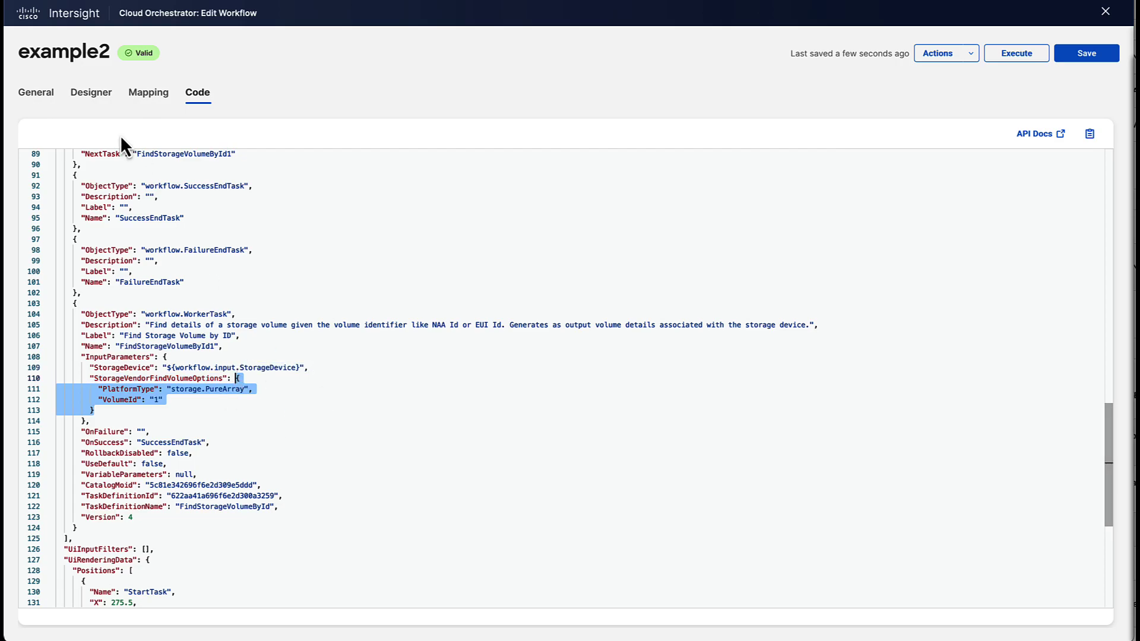
{"action": "left_click", "coordinate": [91, 93]}
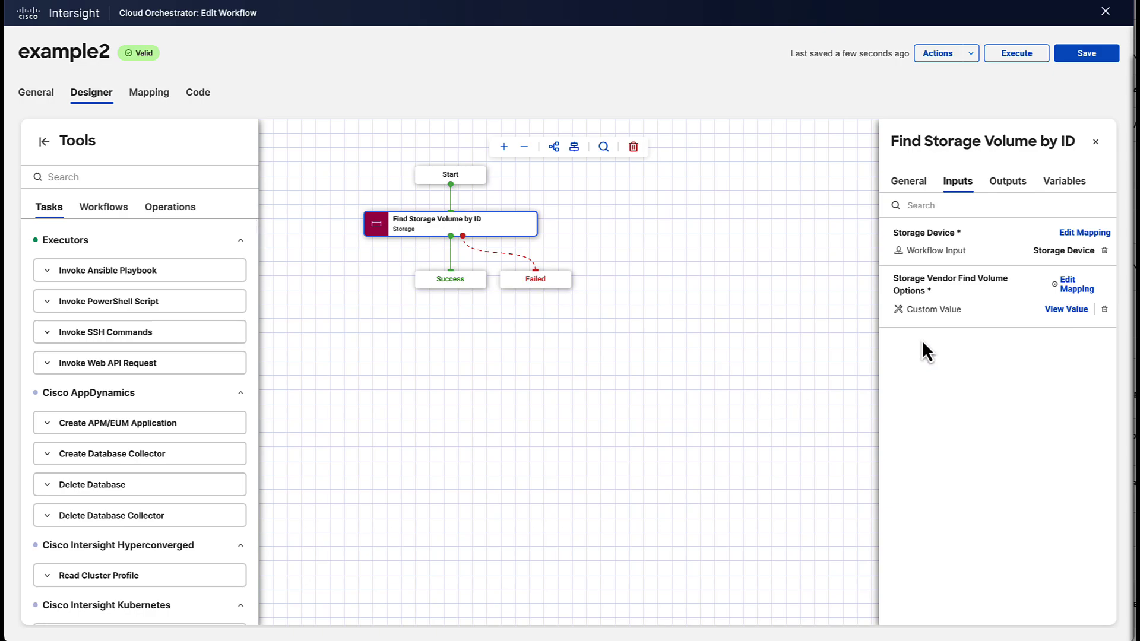
Switch Find Volume Options to Advanced Mapping, paste the options JSON and fix its indentation
{"action": "left_click", "coordinate": [1080, 289]}
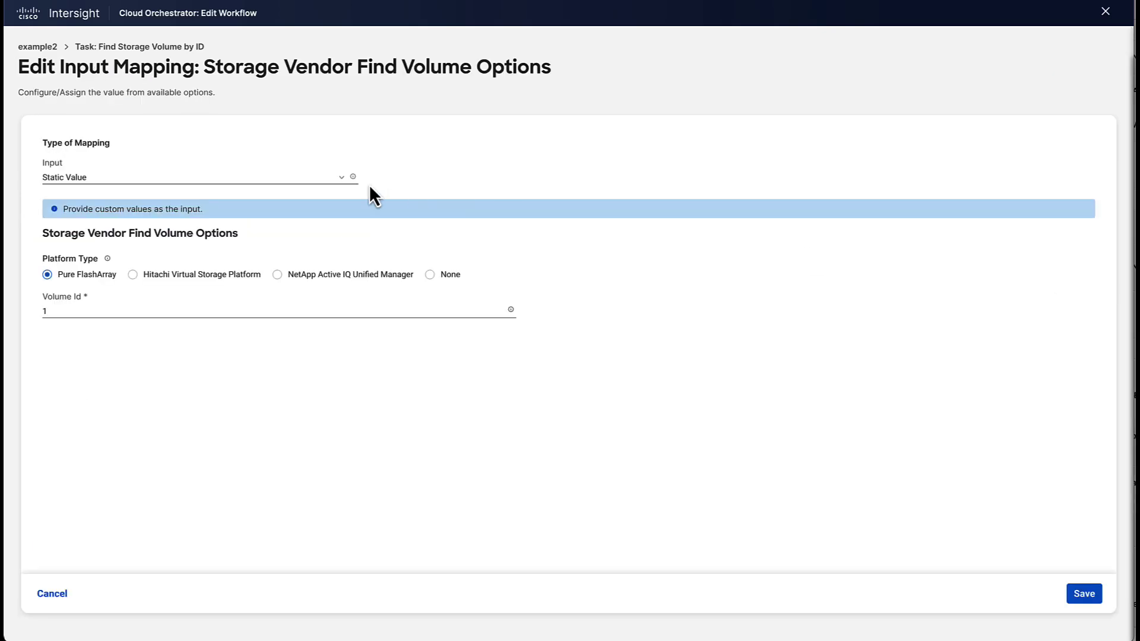
{"action": "left_click", "coordinate": [263, 178]}
{"action": "left_click", "coordinate": [150, 238]}
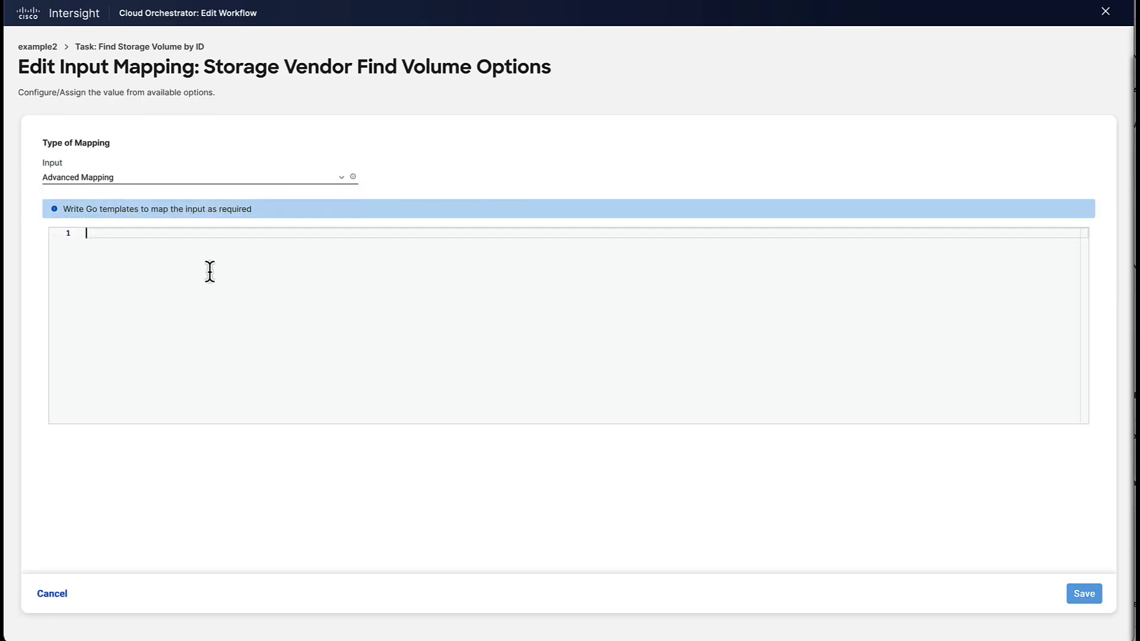
{"action": "key", "text": "ctrl+v"}
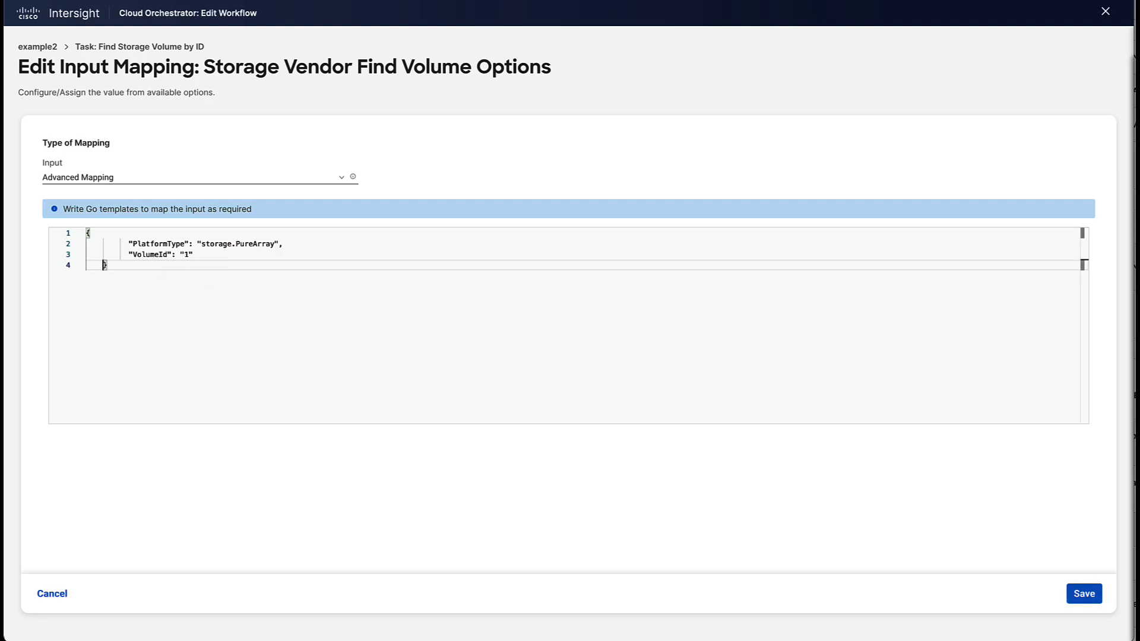
{"action": "type", "text": "}"}
{"action": "left_click", "coordinate": [127, 244]}
{"action": "key", "text": "BackSpace"}
{"action": "key", "text": "BackSpace"}
{"action": "key", "text": "BackSpace"}
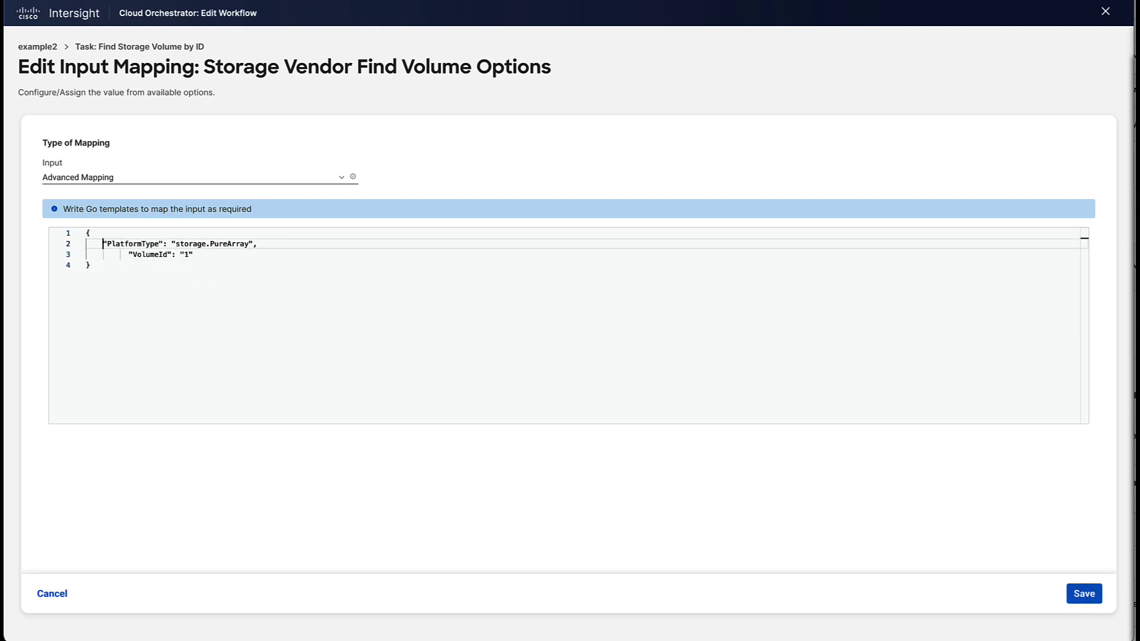
{"action": "key", "text": "Down"}
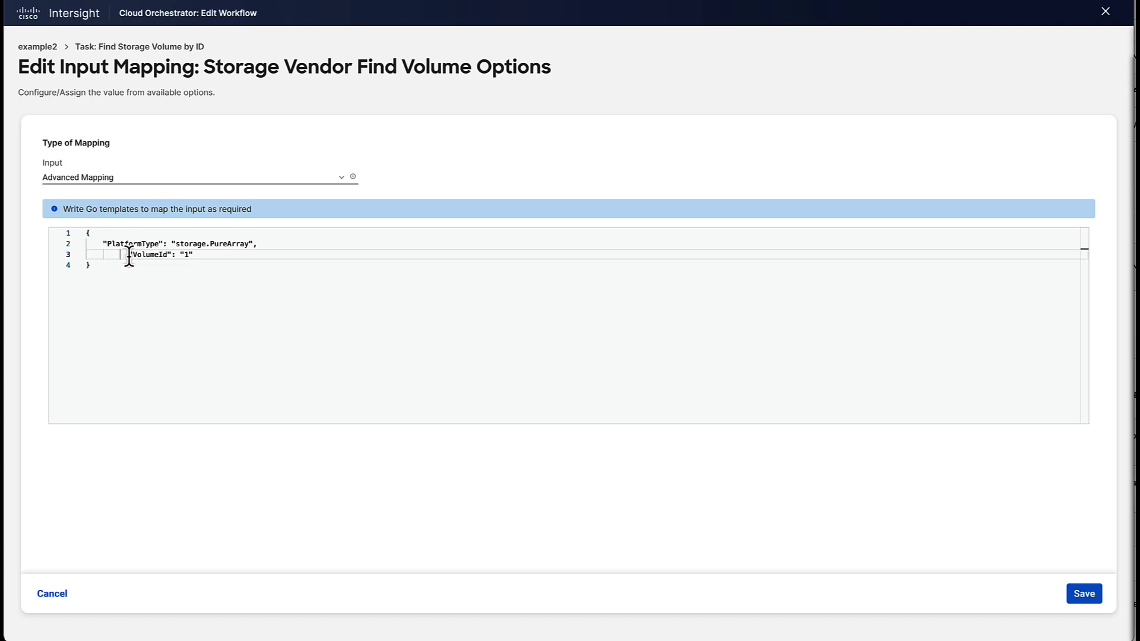
{"action": "key", "text": "Delete"}
{"action": "key", "text": "Delete"}
Set the VolumeId value to "{{.global.workflow.input.VolumeID}}" and select the whole template
{"action": "left_click", "coordinate": [159, 254]}
{"action": "type", "text": "{{"}
{"action": "type", "text": "}}"}
{"action": "key", "text": "Left"}
{"action": "key", "text": "Left"}
{"action": "type", "text": ".global.workflow.input."}
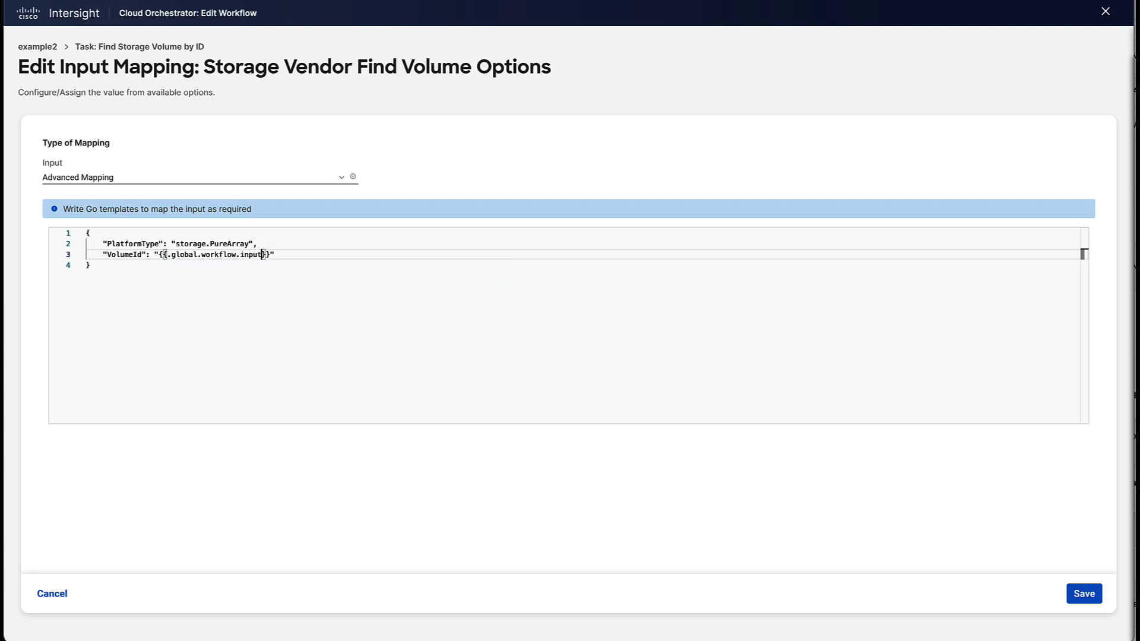
{"action": "type", "text": "VolumeID"}
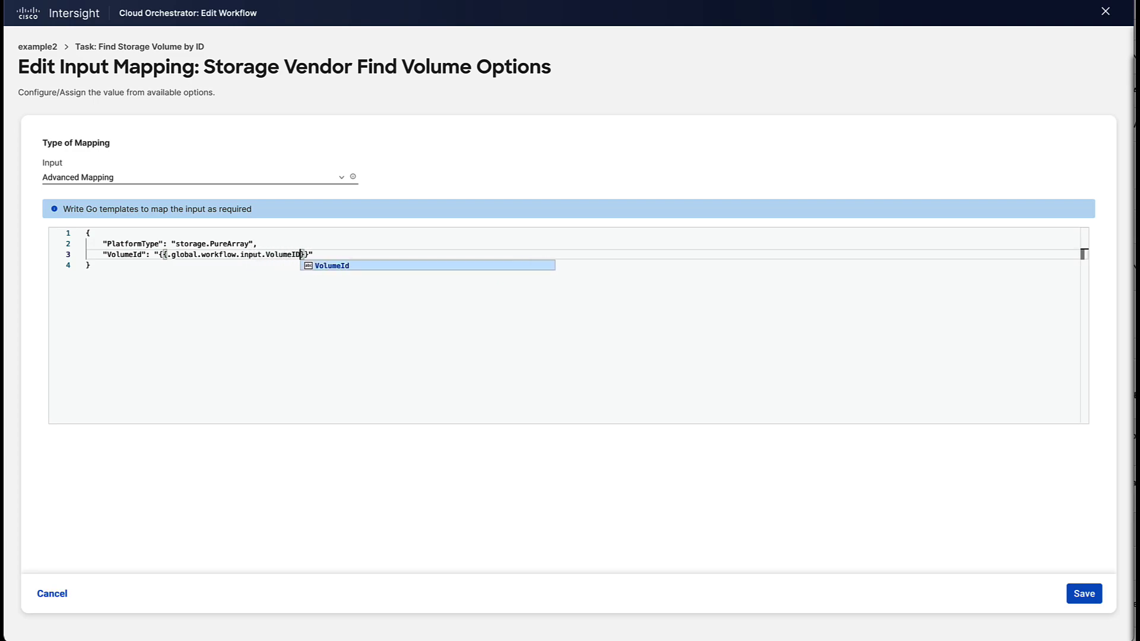
{"action": "key", "text": "ctrl+a"}
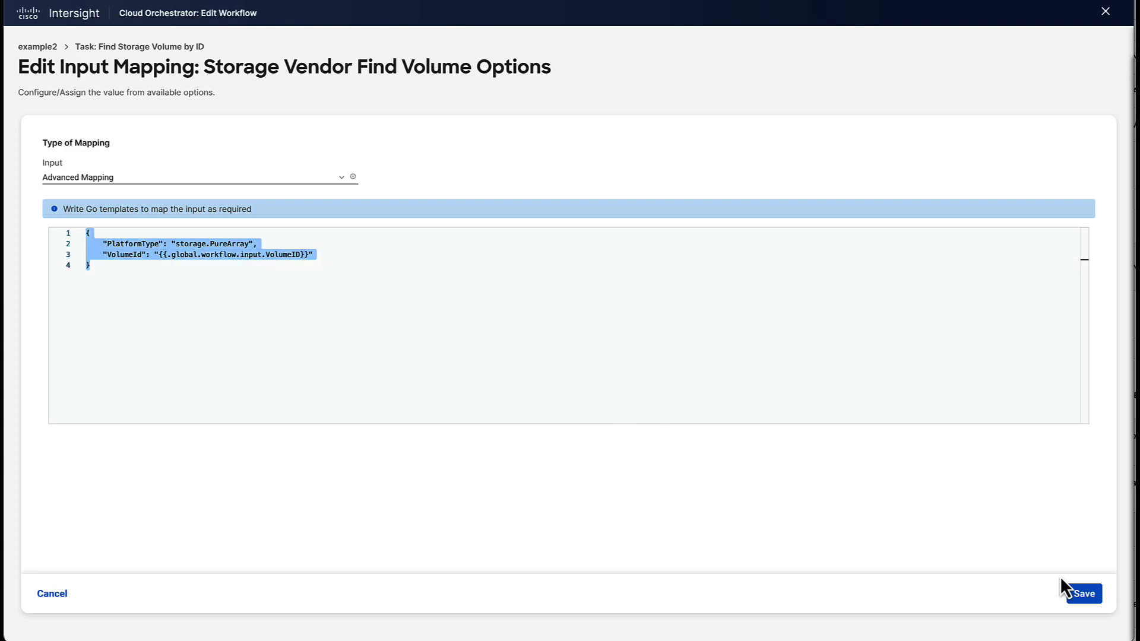